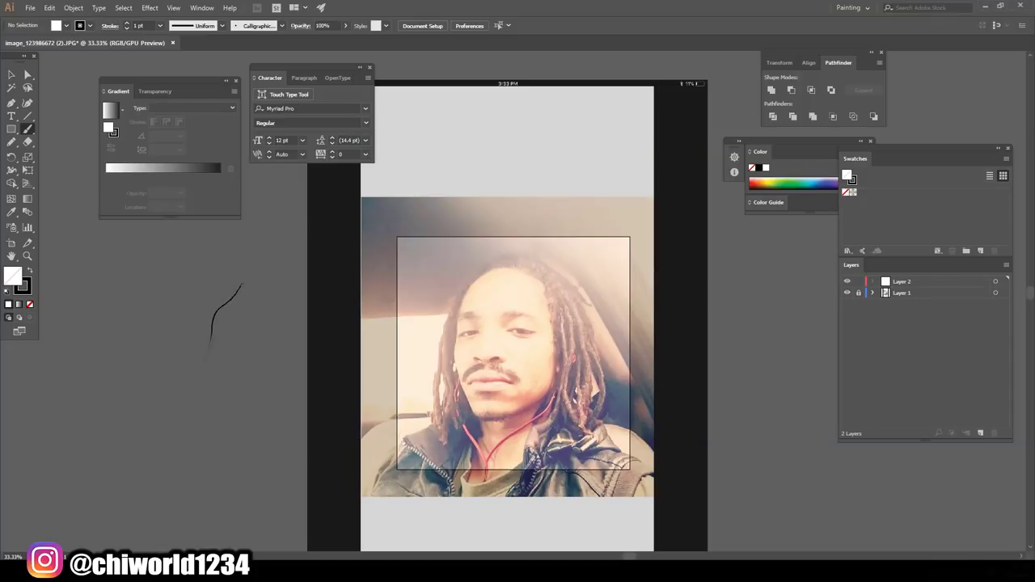
# At 100% zoom, trace the face's left edge from forehead to chin with a black brush stroke
pyautogui.hotkey('ctrl', '1')
pyautogui.scroll(1, 425, 298)
pyautogui.moveTo(426, 297); pyautogui.dragTo(451, 275)
pyautogui.moveTo(423, 510)
pyautogui.mouseDown()
pyautogui.moveTo(369, 239)
pyautogui.moveTo(485, 84)
pyautogui.mouseUp()
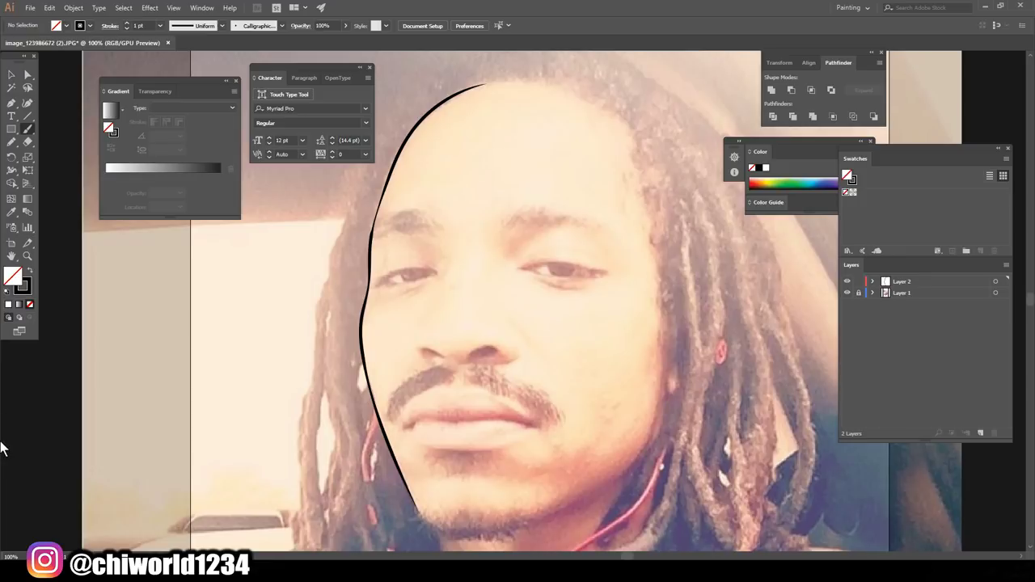
# Set a 0.75 pt stroke and paint the first nose stroke and both nostrils in black
pyautogui.hotkey('ctrl', '+')
pyautogui.hotkey('ctrl', '+')
pyautogui.click(160, 25)
pyautogui.click(171, 145)
pyautogui.moveTo(441, 358)
pyautogui.mouseDown()
pyautogui.moveTo(502, 324)
pyautogui.moveTo(465, 350)
pyautogui.mouseUp()
pyautogui.hotkey('ctrl', '+')
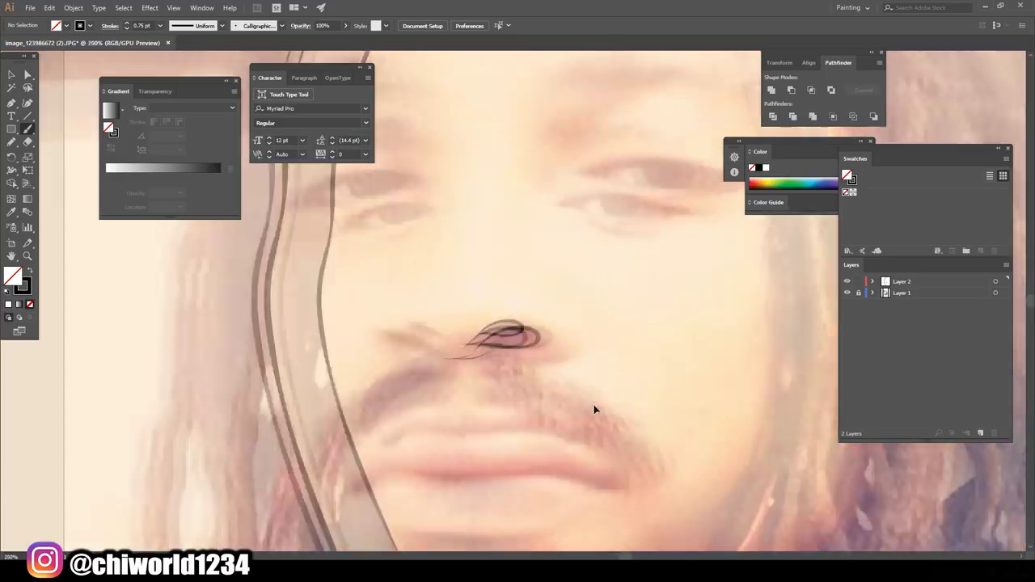
pyautogui.moveTo(421, 375)
pyautogui.mouseDown()
pyautogui.moveTo(352, 349)
pyautogui.moveTo(412, 373)
pyautogui.mouseUp()
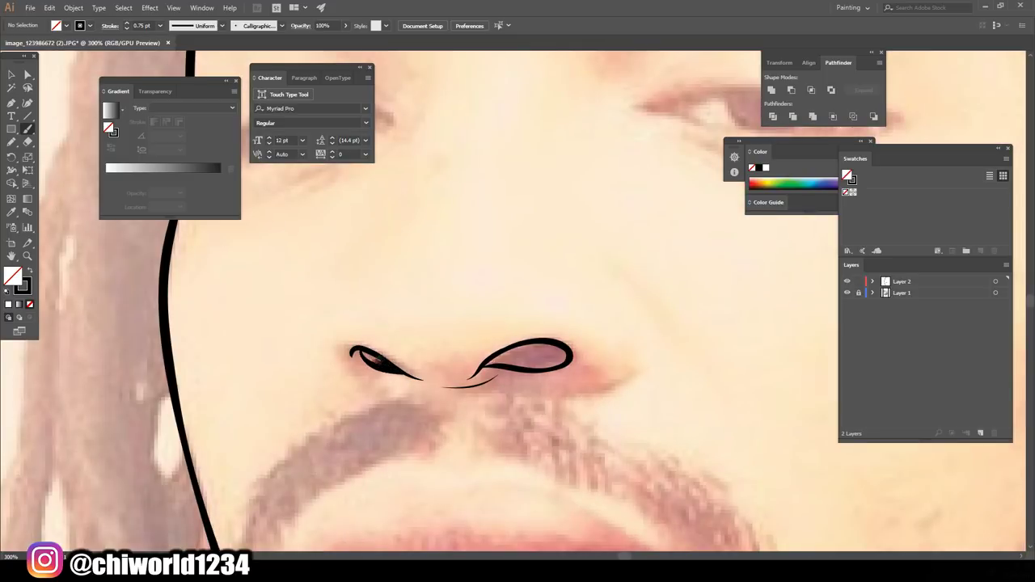
pyautogui.moveTo(497, 360); pyautogui.dragTo(566, 355)
# Draw both sides of the nose and the nose bridge, redrawing the right curve shorter
pyautogui.moveTo(540, 388); pyautogui.dragTo(623, 293)
pyautogui.hotkey('ctrl', '-')
pyautogui.hotkey('ctrl', 'z')
pyautogui.moveTo(530, 440)
pyautogui.mouseDown()
pyautogui.moveTo(587, 362)
pyautogui.moveTo(574, 354)
pyautogui.mouseUp()
pyautogui.moveTo(423, 433); pyautogui.dragTo(387, 382)
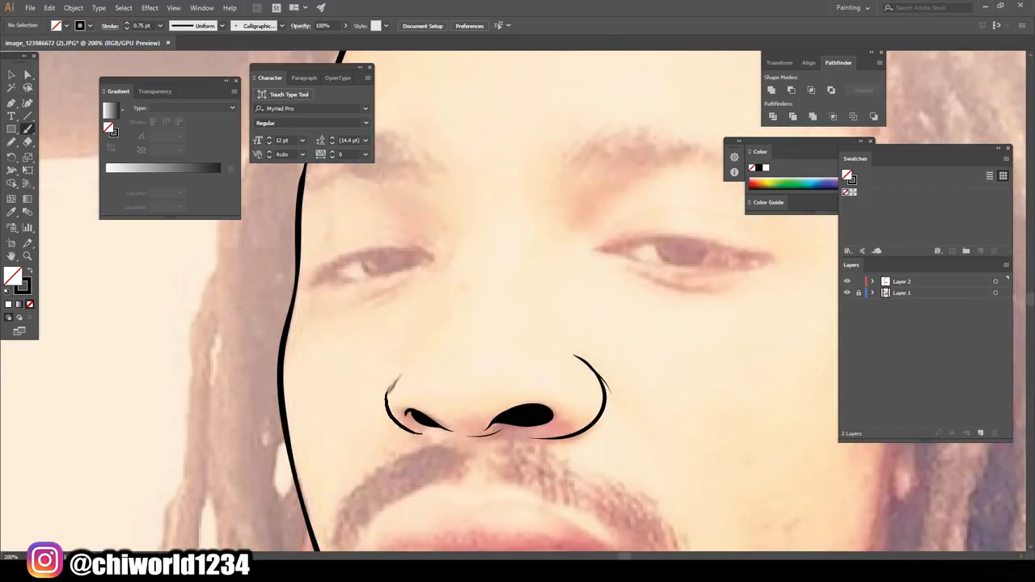
pyautogui.moveTo(439, 296); pyautogui.dragTo(449, 212)
# Draw the left upper eyelid with the Paintbrush
pyautogui.hotkey('ctrl', '-')
pyautogui.hotkey('ctrl', '-')
pyautogui.hotkey('ctrl', '-')
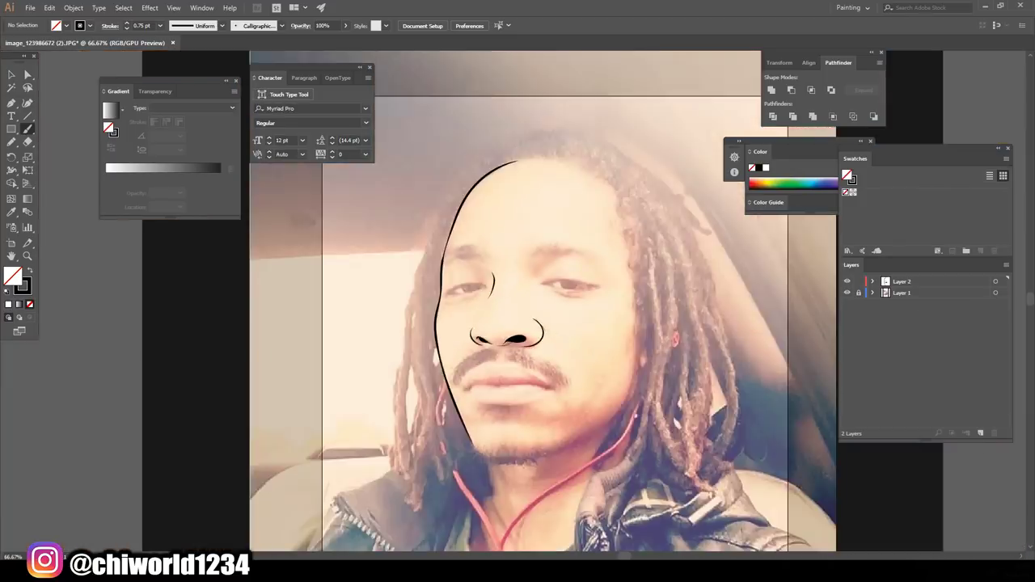
pyautogui.hotkey('ctrl', '+')
pyautogui.hotkey('ctrl', '+')
pyautogui.hotkey('ctrl', '+')
pyautogui.moveTo(299, 313); pyautogui.dragTo(427, 279)
# Draw the left lower eyelid, both right eyelids and the right iris outline
pyautogui.moveTo(314, 306); pyautogui.dragTo(430, 285)
pyautogui.moveTo(622, 265); pyautogui.dragTo(775, 287)
pyautogui.moveTo(620, 276); pyautogui.dragTo(775, 286)
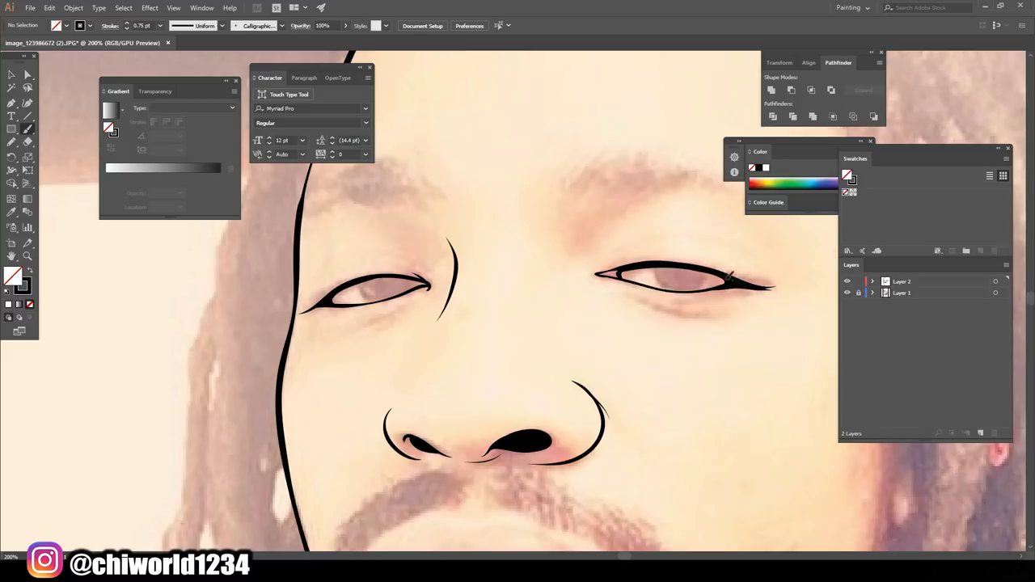
pyautogui.moveTo(709, 268); pyautogui.dragTo(658, 263)
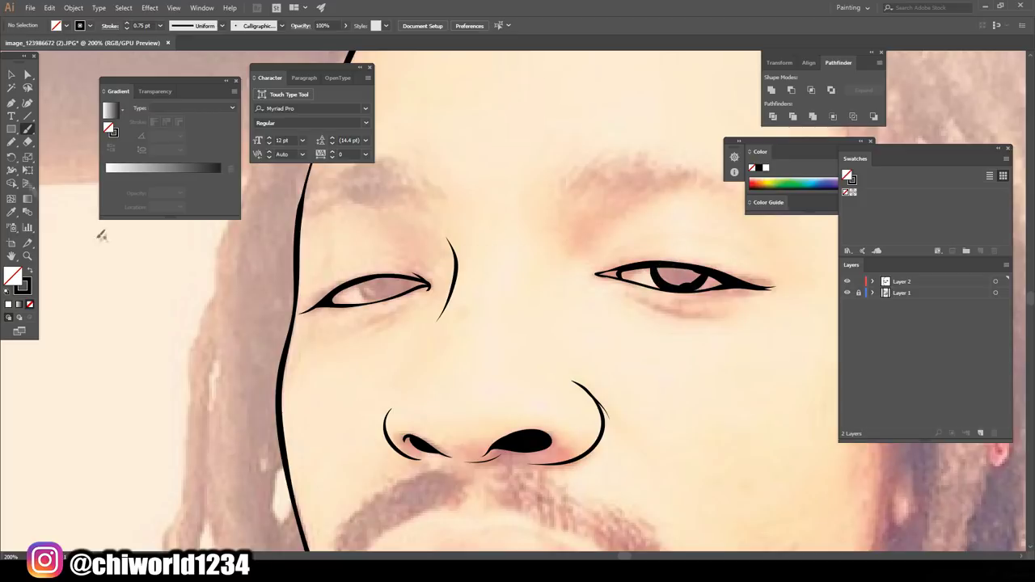
# Fill both irises solid black with the Blob Brush using black fill and no stroke
pyautogui.press('n')
pyautogui.hotkey('shift', 'x')
pyautogui.moveTo(418, 278); pyautogui.dragTo(364, 295)
pyautogui.moveTo(697, 283); pyautogui.dragTo(660, 271)
# Return to a black Paintbrush stroke and draw a line under each eye
pyautogui.press('b')
pyautogui.hotkey('shift', 'x')
pyautogui.moveTo(348, 325); pyautogui.dragTo(411, 305)
pyautogui.moveTo(631, 296); pyautogui.dragTo(724, 314)
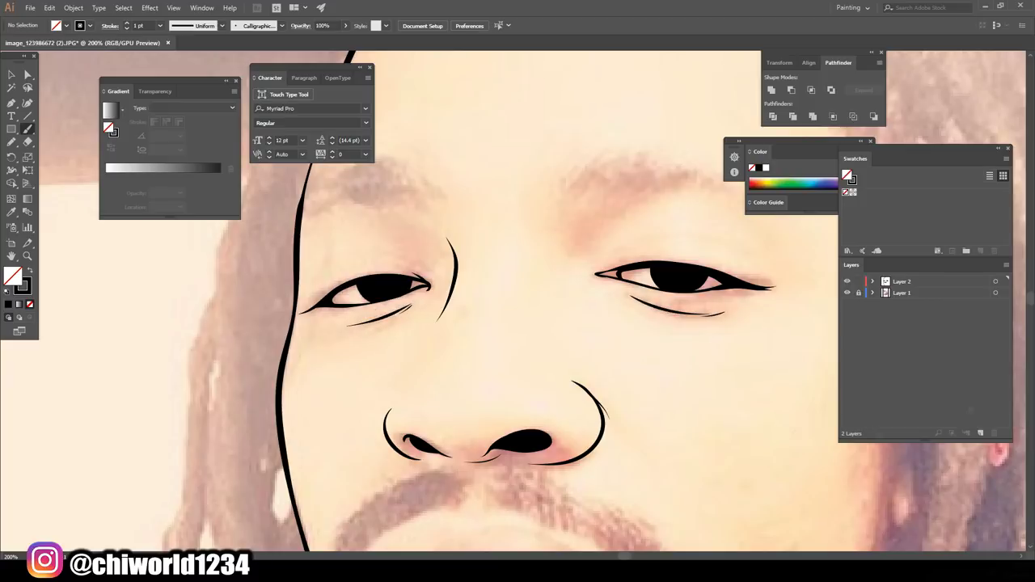
pyautogui.hotkey('ctrl', '-')
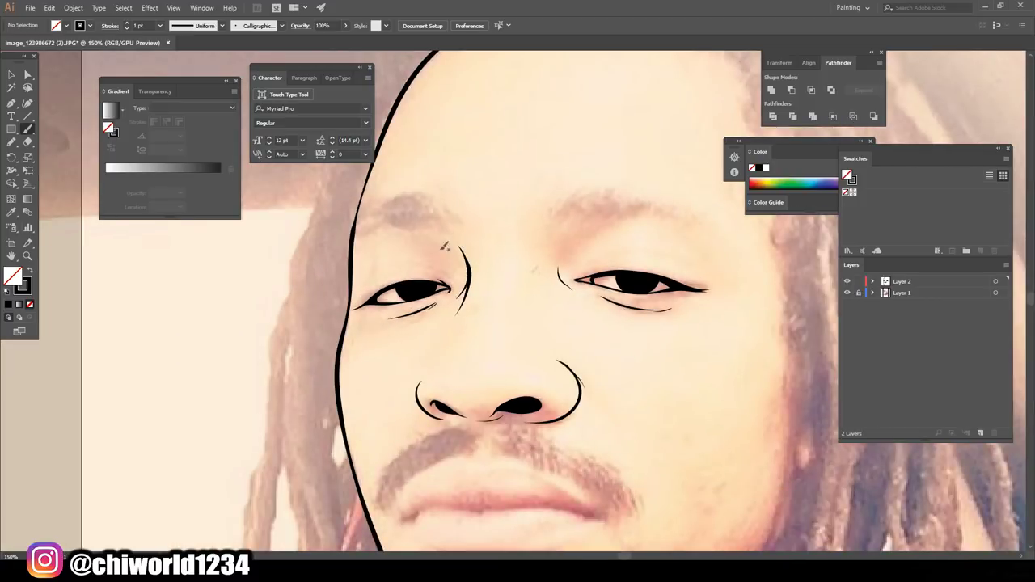
pyautogui.hotkey('ctrl', '0')
pyautogui.hotkey('ctrl', '+')
pyautogui.hotkey('ctrl', '+')
pyautogui.hotkey('ctrl', '+')
# Trace the line between the lips and the underside of the lower lip at 200% zoom
pyautogui.moveTo(356, 398)
pyautogui.mouseDown()
pyautogui.moveTo(408, 379)
pyautogui.moveTo(641, 398)
pyautogui.moveTo(363, 380)
pyautogui.moveTo(404, 335)
pyautogui.moveTo(535, 328)
pyautogui.moveTo(639, 396)
pyautogui.mouseUp()
pyautogui.moveTo(358, 400)
pyautogui.mouseDown()
pyautogui.moveTo(509, 446)
pyautogui.moveTo(643, 398)
pyautogui.mouseUp()
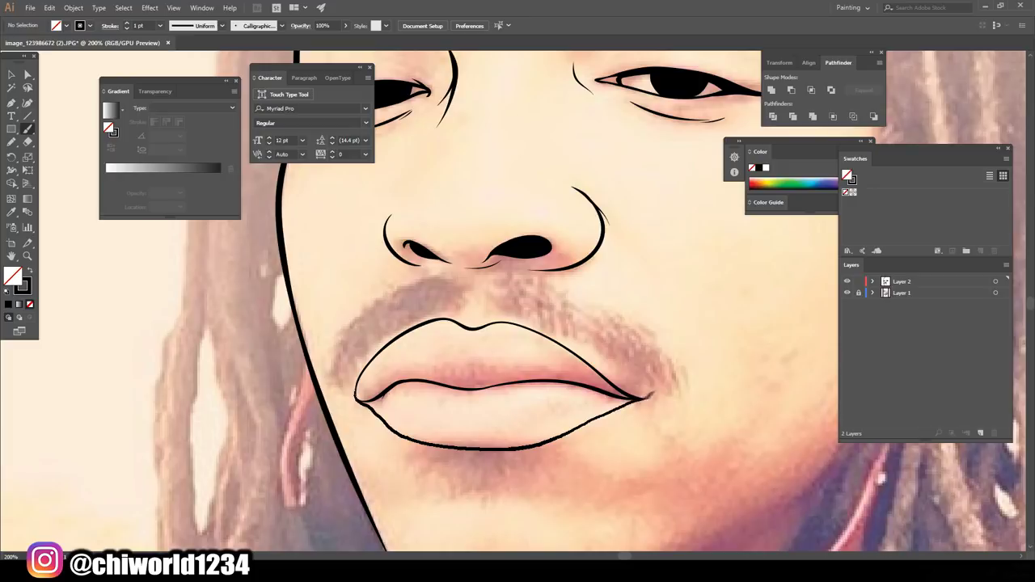
pyautogui.hotkey('ctrl', '-')
pyautogui.hotkey('ctrl', '-')
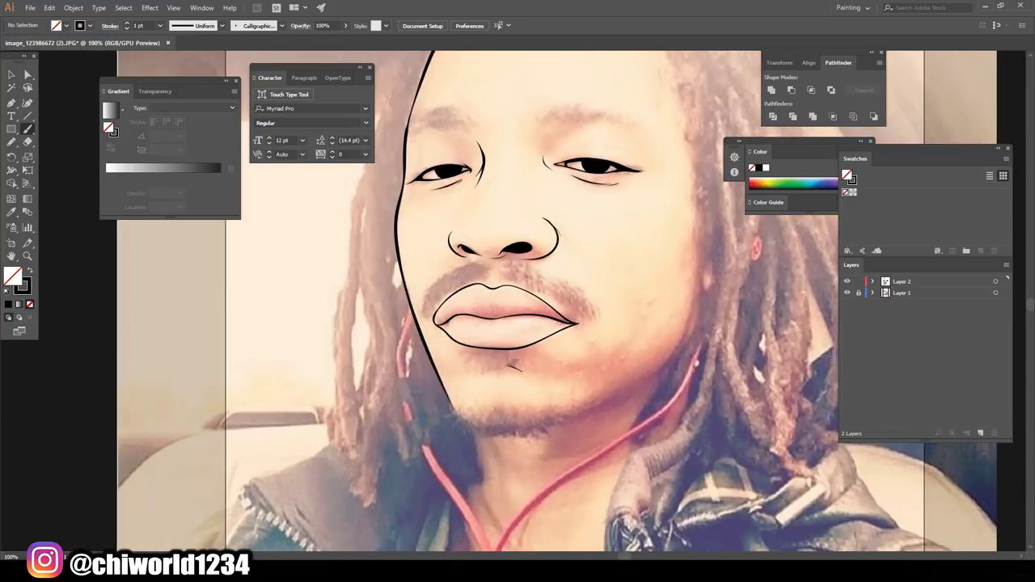
pyautogui.scroll(3, 695, 356)
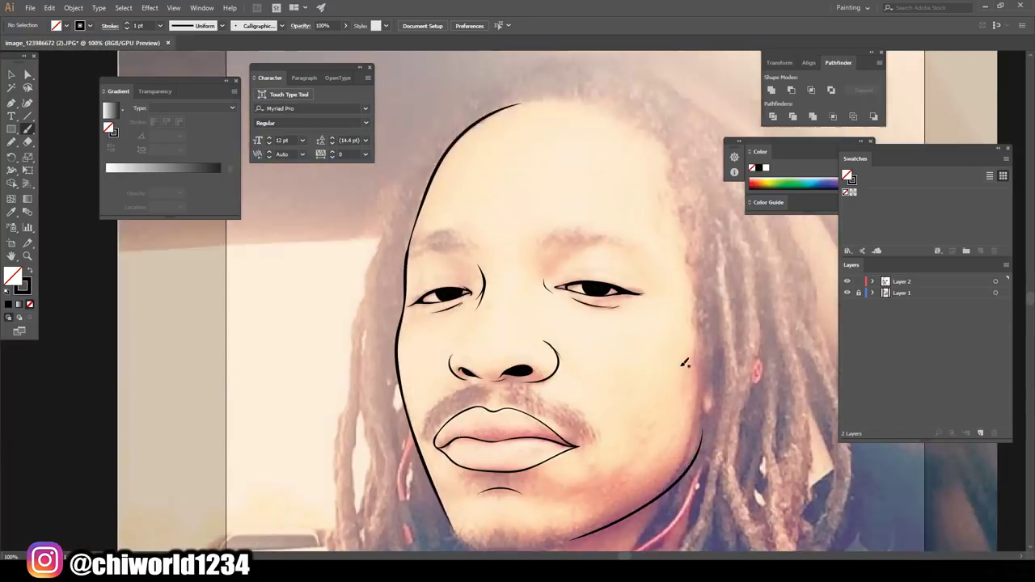
# Paint short hair strokes across the right eyebrow at 150% zoom
pyautogui.hotkey('ctrl', '+')
pyautogui.moveTo(684, 236); pyautogui.dragTo(709, 249)
pyautogui.moveTo(647, 231)
pyautogui.mouseDown()
pyautogui.moveTo(690, 244)
pyautogui.moveTo(665, 233)
pyautogui.mouseUp()
pyautogui.moveTo(595, 241)
pyautogui.mouseDown()
pyautogui.moveTo(646, 230)
pyautogui.moveTo(636, 227)
pyautogui.mouseUp()
pyautogui.moveTo(558, 245)
pyautogui.mouseDown()
pyautogui.moveTo(616, 226)
pyautogui.moveTo(601, 218)
pyautogui.mouseUp()
pyautogui.moveTo(576, 241); pyautogui.dragTo(621, 218)
pyautogui.moveTo(562, 246); pyautogui.dragTo(615, 219)
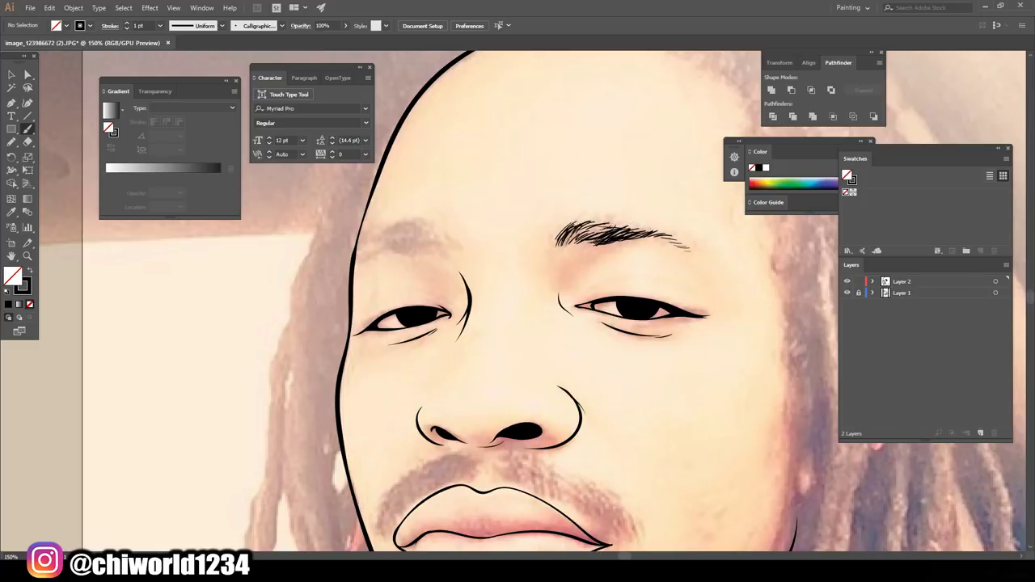
pyautogui.moveTo(566, 247)
pyautogui.mouseDown()
pyautogui.moveTo(622, 220)
pyautogui.moveTo(612, 215)
pyautogui.mouseUp()
# Check the line art with the photo hidden, then fill the left eyebrow with hairs
pyautogui.hotkey('ctrl', '-')
pyautogui.hotkey('ctrl', '-')
pyautogui.click(847, 293)
pyautogui.click(847, 293)
pyautogui.hotkey('ctrl', '+')
pyautogui.hotkey('ctrl', '+')
pyautogui.moveTo(457, 262)
pyautogui.mouseDown()
pyautogui.moveTo(448, 235)
pyautogui.moveTo(414, 239)
pyautogui.mouseUp()
pyautogui.moveTo(416, 260)
pyautogui.mouseDown()
pyautogui.moveTo(382, 243)
pyautogui.moveTo(361, 246)
pyautogui.mouseUp()
pyautogui.moveTo(428, 251)
pyautogui.mouseDown()
pyautogui.moveTo(400, 225)
pyautogui.moveTo(361, 238)
pyautogui.moveTo(393, 231)
pyautogui.moveTo(373, 234)
pyautogui.mouseUp()
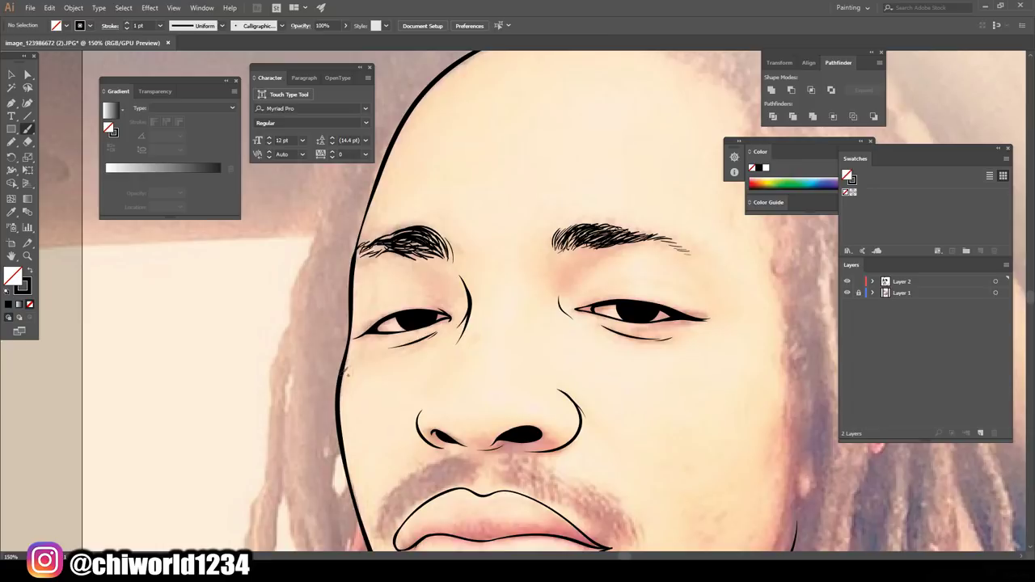
# Add more hairs at the inner and outer ends of the right eyebrow
pyautogui.moveTo(571, 254); pyautogui.dragTo(589, 220)
pyautogui.moveTo(557, 254); pyautogui.dragTo(566, 225)
pyautogui.moveTo(673, 238); pyautogui.dragTo(633, 226)
pyautogui.moveTo(656, 234); pyautogui.dragTo(608, 221)
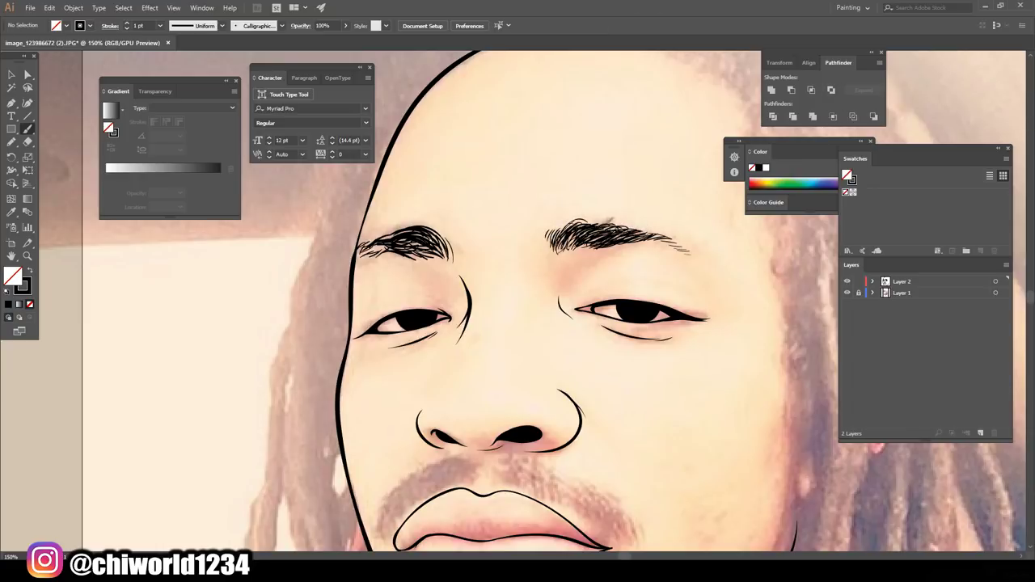
# Zoom in on the mustache and draw hair strokes at its left end
pyautogui.hotkey('ctrl', '0')
pyautogui.hotkey('ctrl', '1')
pyautogui.scroll(-1, 485, 374)
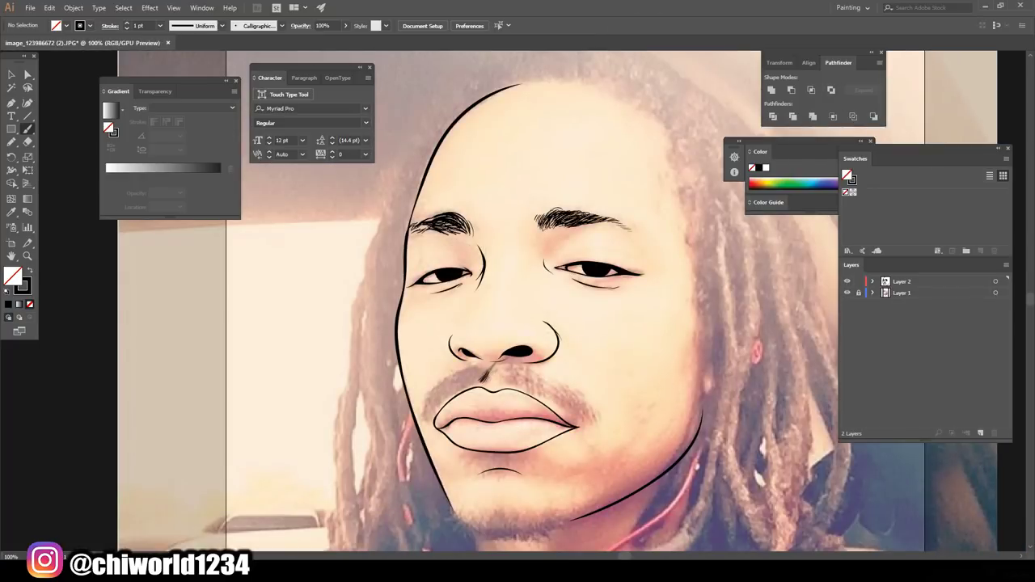
pyautogui.moveTo(440, 385); pyautogui.dragTo(424, 419)
pyautogui.scroll(-1, 426, 418)
pyautogui.hotkey('ctrl', '+')
pyautogui.moveTo(467, 367); pyautogui.dragTo(421, 398)
pyautogui.moveTo(442, 370); pyautogui.dragTo(398, 421)
pyautogui.moveTo(410, 393); pyautogui.dragTo(385, 429)
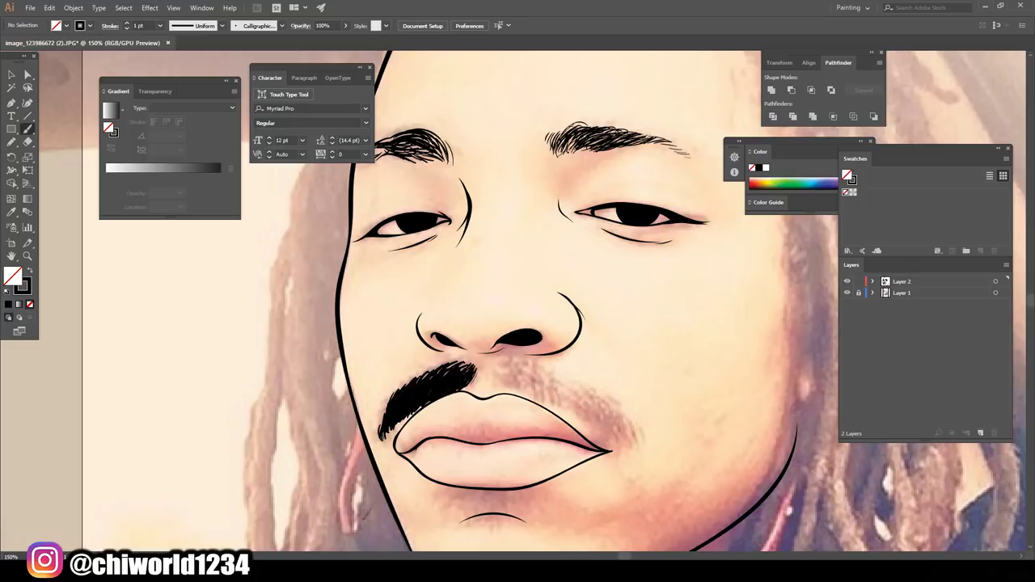
# Paint fine hair strokes across the mustache's right half toward the middle
pyautogui.moveTo(629, 417); pyautogui.dragTo(641, 445)
pyautogui.moveTo(621, 414)
pyautogui.mouseDown()
pyautogui.moveTo(634, 443)
pyautogui.moveTo(623, 438)
pyautogui.mouseUp()
pyautogui.moveTo(591, 401)
pyautogui.mouseDown()
pyautogui.moveTo(605, 430)
pyautogui.moveTo(594, 426)
pyautogui.mouseUp()
pyautogui.moveTo(565, 392)
pyautogui.mouseDown()
pyautogui.moveTo(581, 419)
pyautogui.moveTo(571, 411)
pyautogui.mouseUp()
pyautogui.moveTo(542, 379)
pyautogui.mouseDown()
pyautogui.moveTo(565, 406)
pyautogui.moveTo(550, 401)
pyautogui.mouseUp()
pyautogui.moveTo(521, 370)
pyautogui.mouseDown()
pyautogui.moveTo(543, 398)
pyautogui.moveTo(531, 392)
pyautogui.mouseUp()
pyautogui.moveTo(500, 364); pyautogui.dragTo(526, 389)
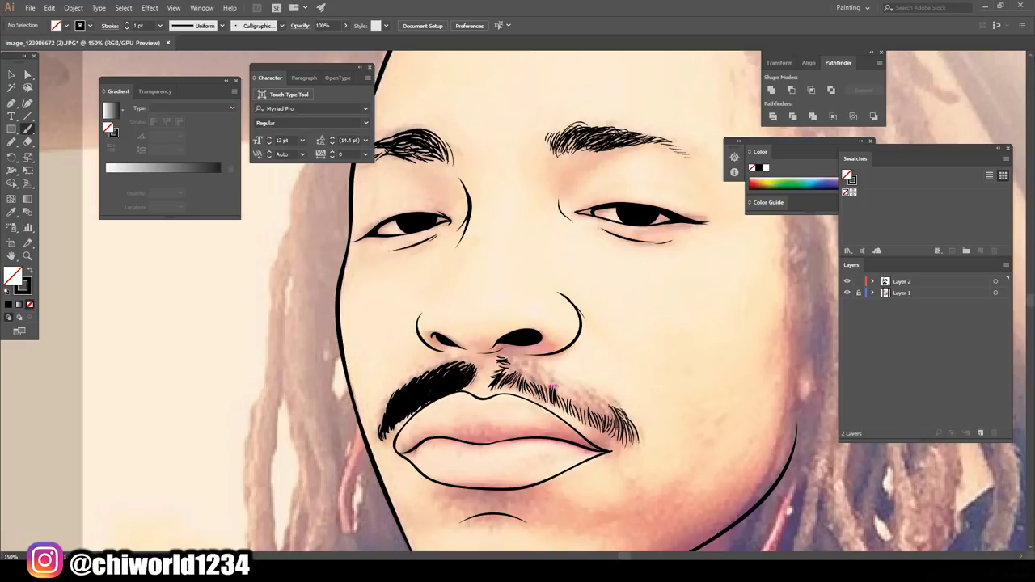
# Add extra hairs near the mustache centre and its right side
pyautogui.moveTo(576, 387)
pyautogui.mouseDown()
pyautogui.moveTo(588, 414)
pyautogui.moveTo(578, 409)
pyautogui.mouseUp()
pyautogui.moveTo(542, 369); pyautogui.dragTo(550, 398)
pyautogui.moveTo(535, 369); pyautogui.dragTo(554, 397)
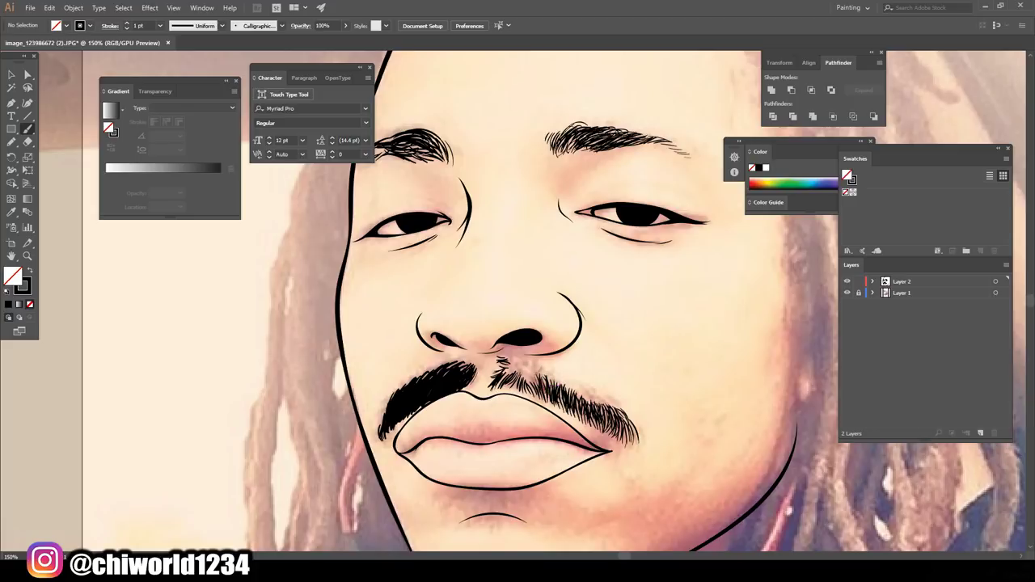
pyautogui.moveTo(524, 363); pyautogui.dragTo(536, 391)
pyautogui.moveTo(519, 357); pyautogui.dragTo(537, 388)
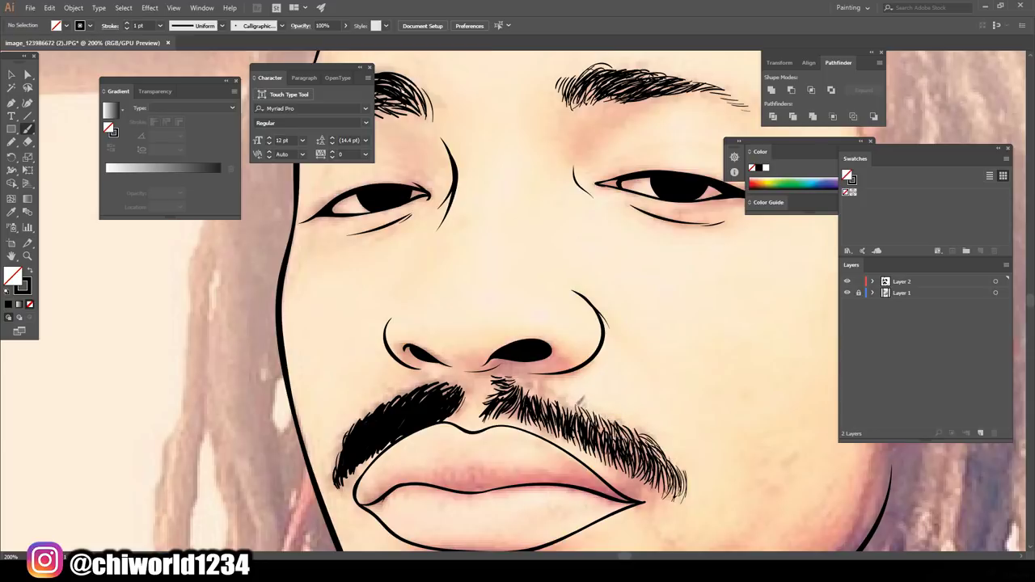
pyautogui.moveTo(548, 386); pyautogui.dragTo(555, 410)
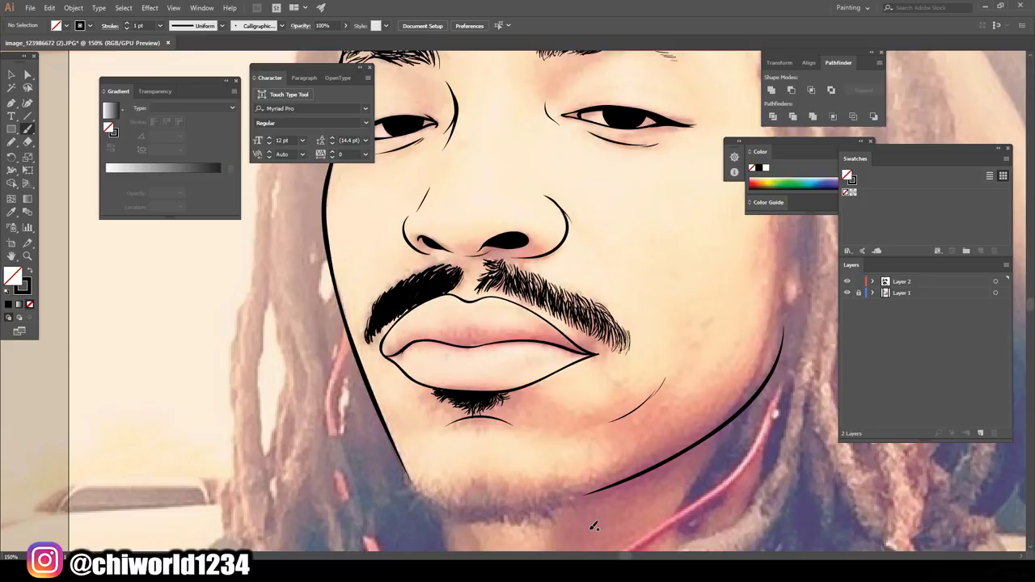
# Paint short hatched beard strokes along and below the chin
pyautogui.scroll(-1, 594, 526)
pyautogui.moveTo(572, 469)
pyautogui.mouseDown()
pyautogui.moveTo(493, 498)
pyautogui.moveTo(443, 497)
pyautogui.moveTo(408, 477)
pyautogui.mouseUp()
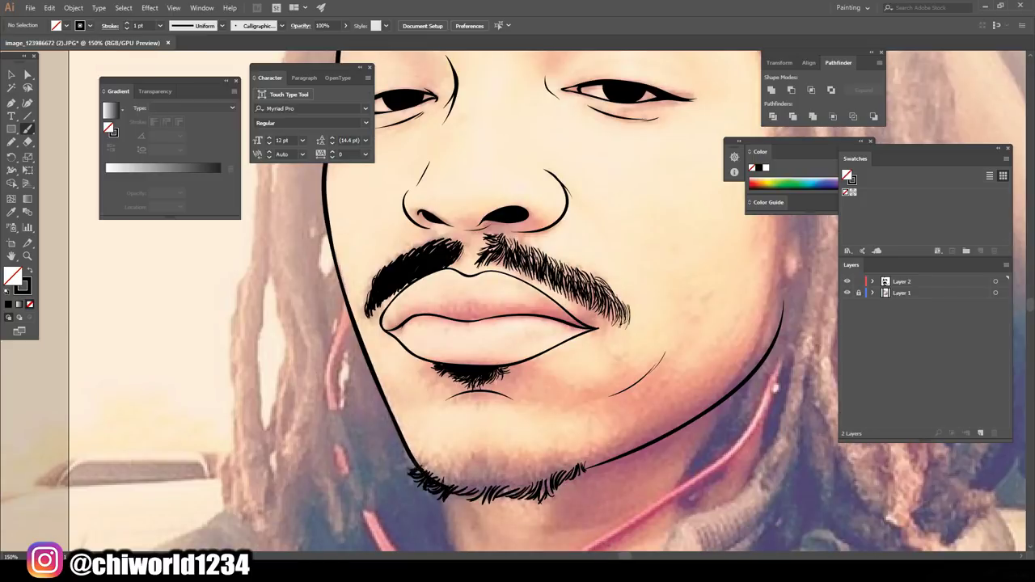
pyautogui.moveTo(582, 453)
pyautogui.mouseDown()
pyautogui.moveTo(527, 474)
pyautogui.moveTo(424, 472)
pyautogui.mouseUp()
pyautogui.moveTo(433, 447); pyautogui.dragTo(414, 471)
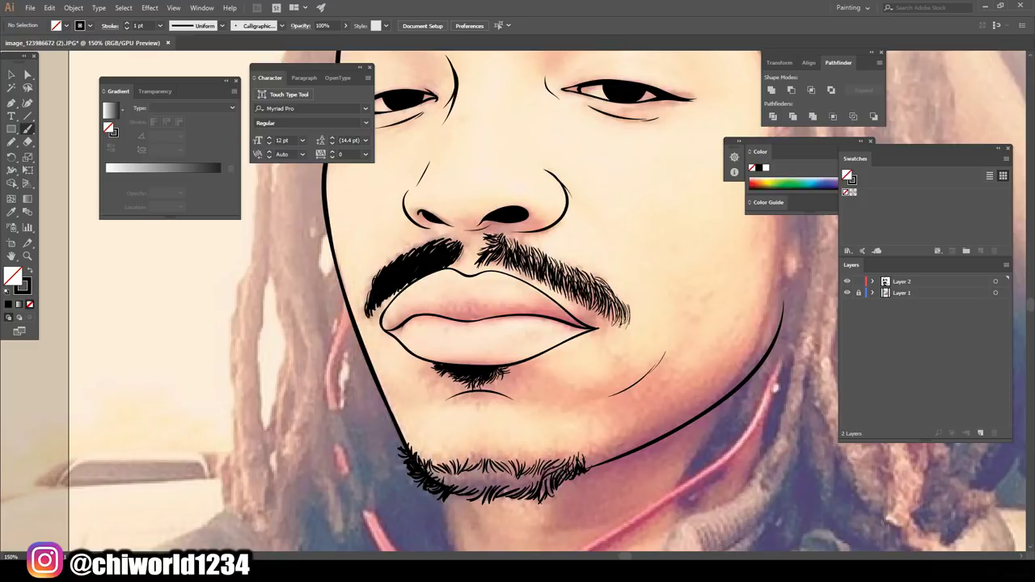
pyautogui.moveTo(519, 471); pyautogui.dragTo(506, 492)
pyautogui.moveTo(513, 471); pyautogui.dragTo(469, 504)
pyautogui.moveTo(491, 467); pyautogui.dragTo(456, 492)
pyautogui.moveTo(469, 468); pyautogui.dragTo(442, 488)
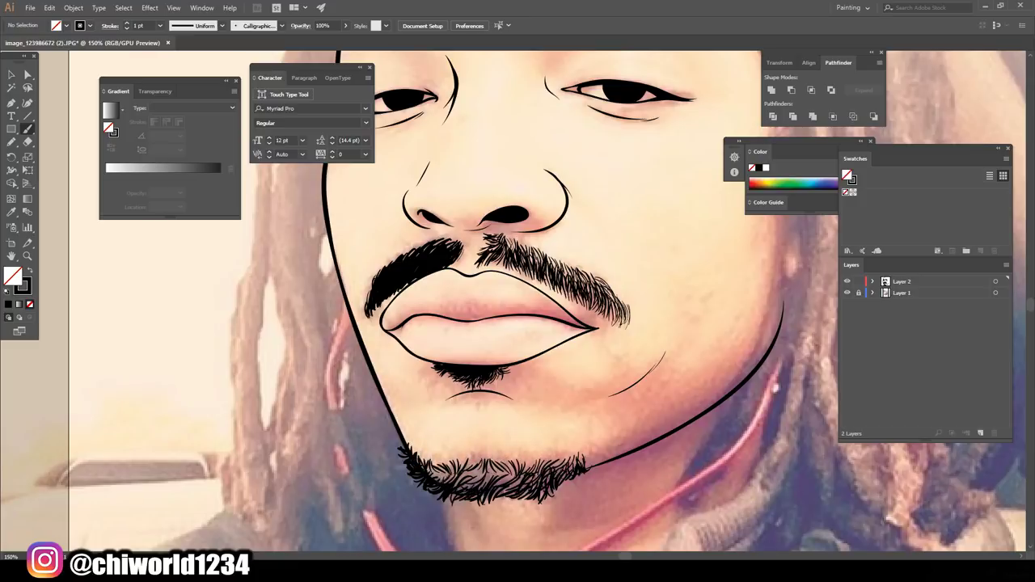
# Draw a solid black filled mass along the beard's bottom
pyautogui.hotkey('shift', 'x')
pyautogui.press('n')
pyautogui.moveTo(539, 494)
pyautogui.mouseDown()
pyautogui.moveTo(453, 489)
pyautogui.moveTo(414, 451)
pyautogui.mouseUp()
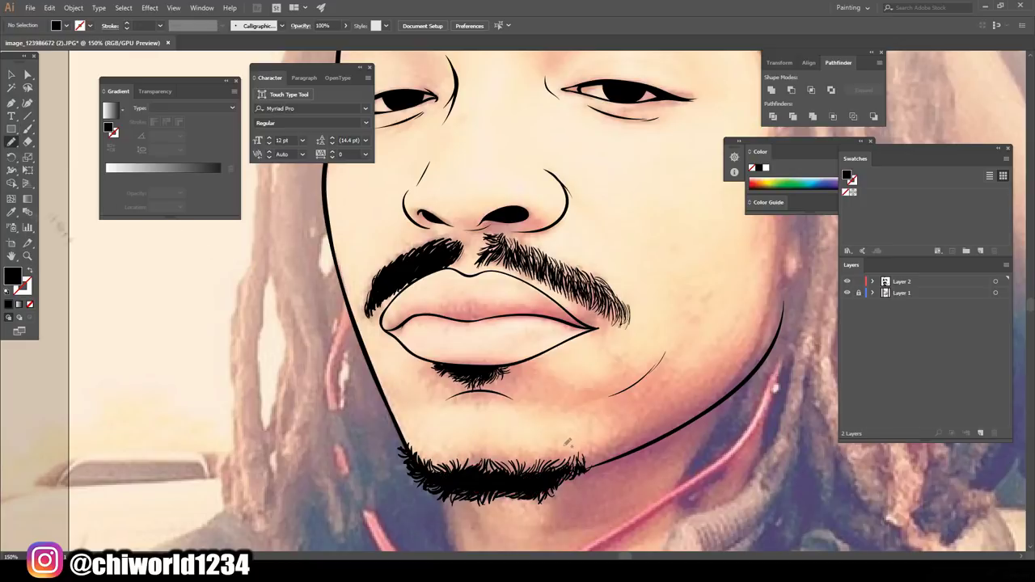
# Add more black hair strokes over the chin beard and along its edges
pyautogui.press('b')
pyautogui.hotkey('shift', 'x')
pyautogui.moveTo(485, 458); pyautogui.dragTo(494, 472)
pyautogui.moveTo(474, 459); pyautogui.dragTo(467, 473)
pyautogui.moveTo(453, 455); pyautogui.dragTo(449, 469)
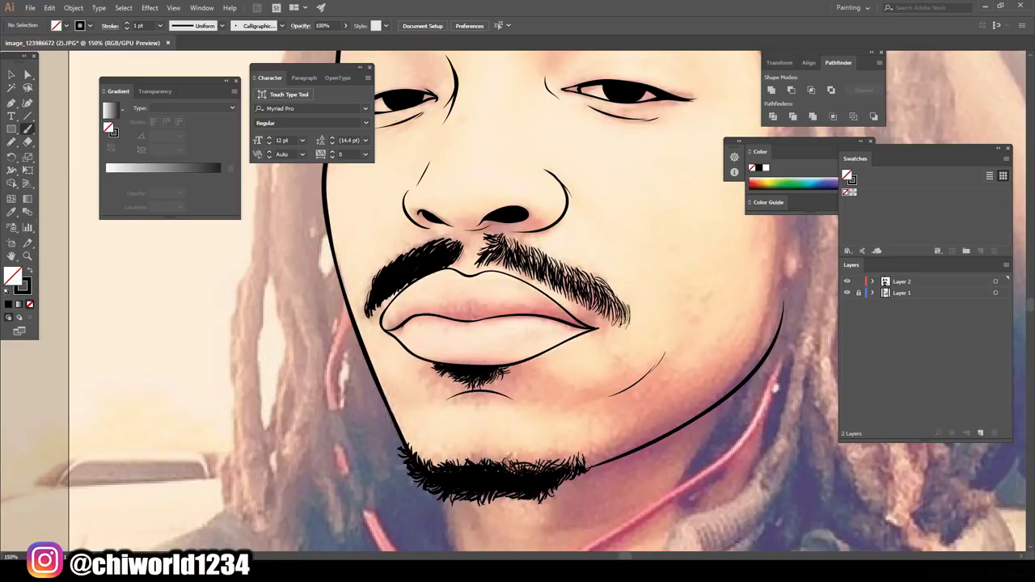
pyautogui.moveTo(527, 480); pyautogui.dragTo(529, 496)
pyautogui.moveTo(497, 484); pyautogui.dragTo(500, 505)
pyautogui.moveTo(490, 485); pyautogui.dragTo(485, 509)
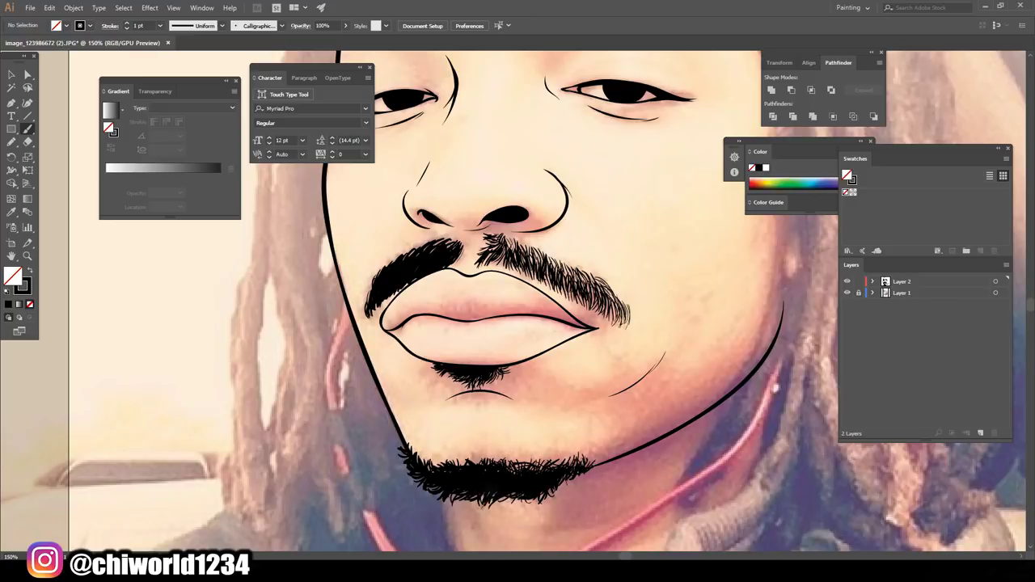
pyautogui.moveTo(463, 457); pyautogui.dragTo(466, 473)
pyautogui.moveTo(436, 450); pyautogui.dragTo(431, 472)
pyautogui.moveTo(511, 458); pyautogui.dragTo(514, 475)
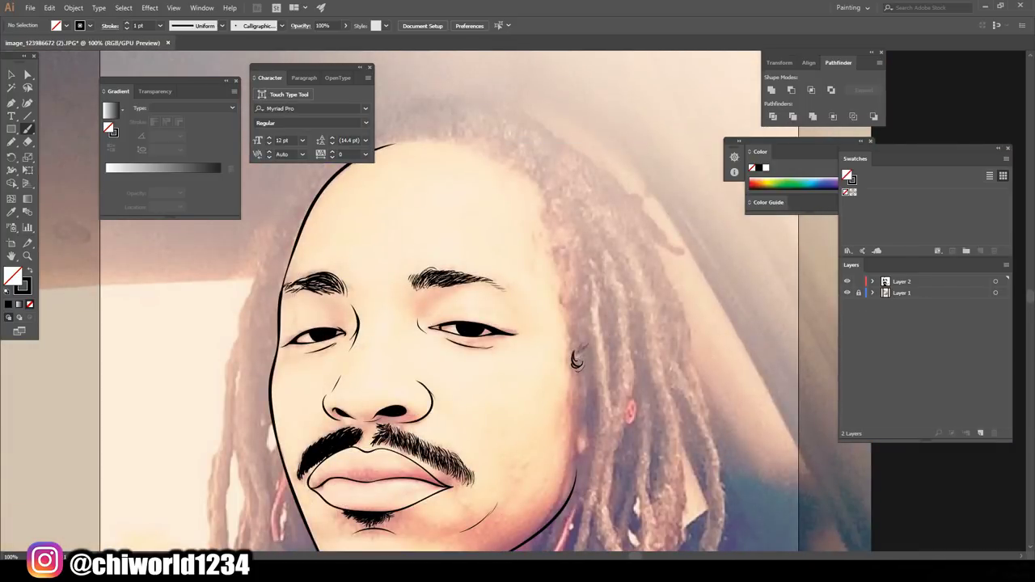
# Draw curly strokes along the right hairline and outline black-filled dreadlocks below the temple
pyautogui.moveTo(577, 360)
pyautogui.mouseDown()
pyautogui.moveTo(571, 236)
pyautogui.moveTo(560, 249)
pyautogui.moveTo(550, 184)
pyautogui.moveTo(532, 174)
pyautogui.mouseUp()
pyautogui.scroll(2, 486, 194)
pyautogui.click(10, 142)
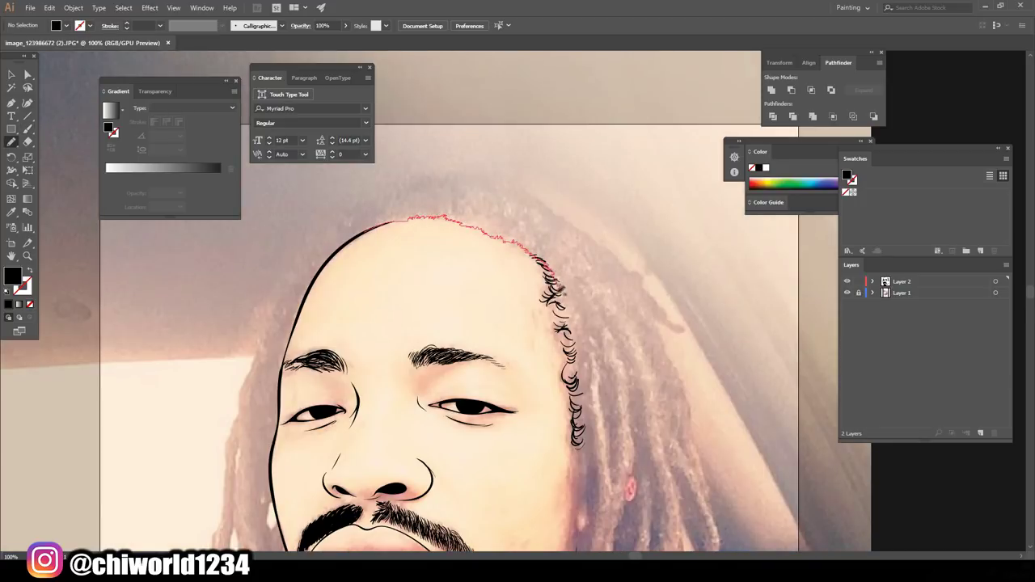
pyautogui.moveTo(573, 317); pyautogui.dragTo(581, 358)
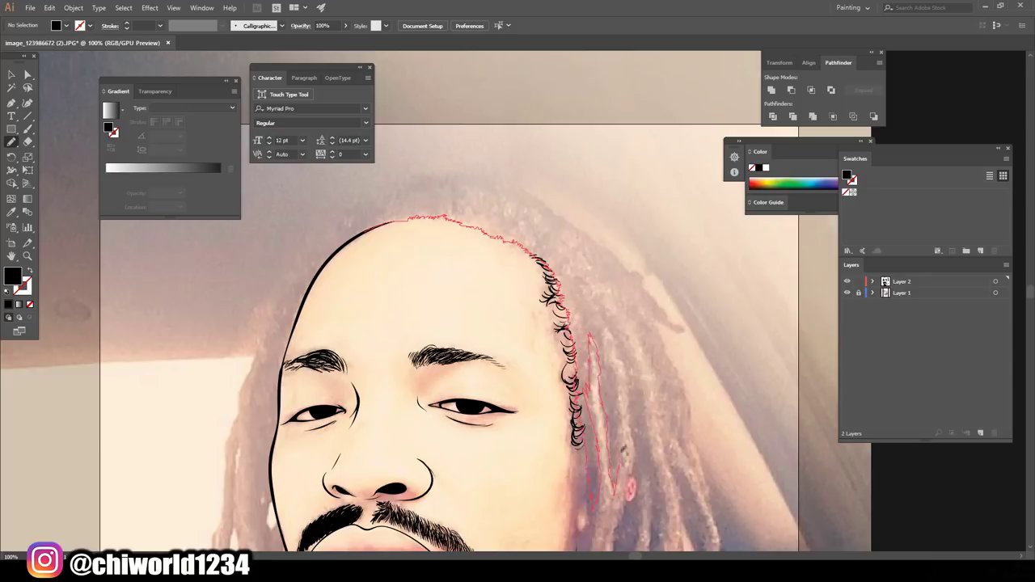
pyautogui.moveTo(599, 453)
pyautogui.mouseDown()
pyautogui.moveTo(623, 348)
pyautogui.moveTo(638, 492)
pyautogui.mouseUp()
pyautogui.moveTo(660, 528)
pyautogui.mouseDown()
pyautogui.moveTo(619, 319)
pyautogui.moveTo(663, 372)
pyautogui.moveTo(651, 296)
pyautogui.moveTo(581, 220)
pyautogui.moveTo(497, 178)
pyautogui.moveTo(418, 167)
pyautogui.moveTo(340, 198)
pyautogui.moveTo(293, 280)
pyautogui.mouseUp()
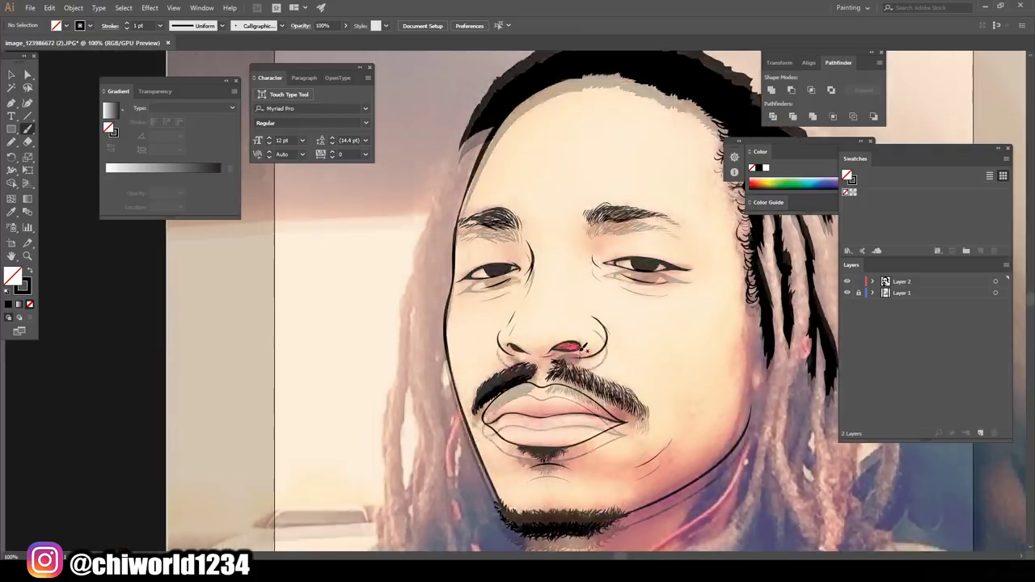
# Trace the left face edge and add a black stroke along the jaw and neck
pyautogui.moveTo(445, 449); pyautogui.dragTo(503, 128)
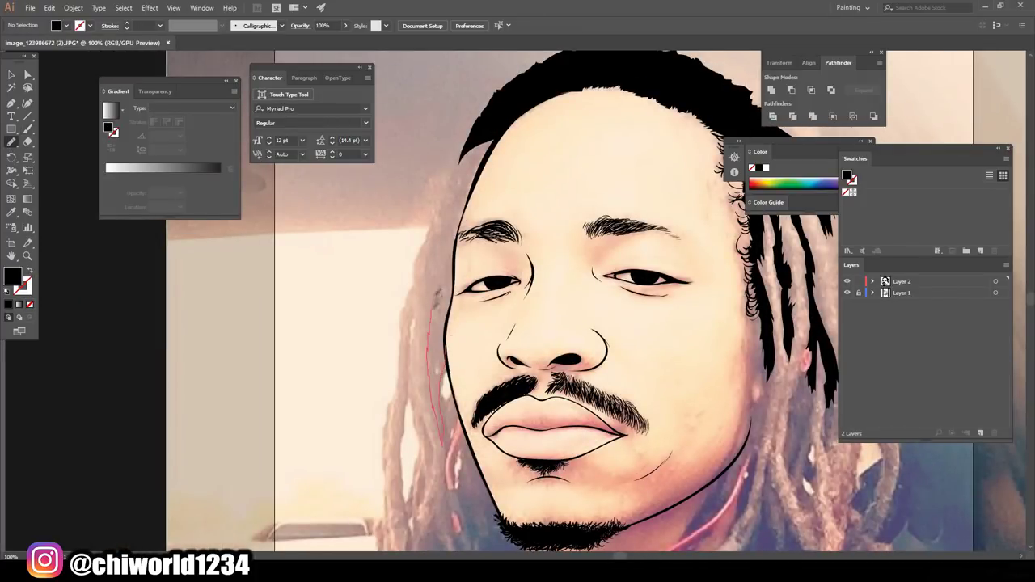
pyautogui.moveTo(474, 199); pyautogui.dragTo(449, 340)
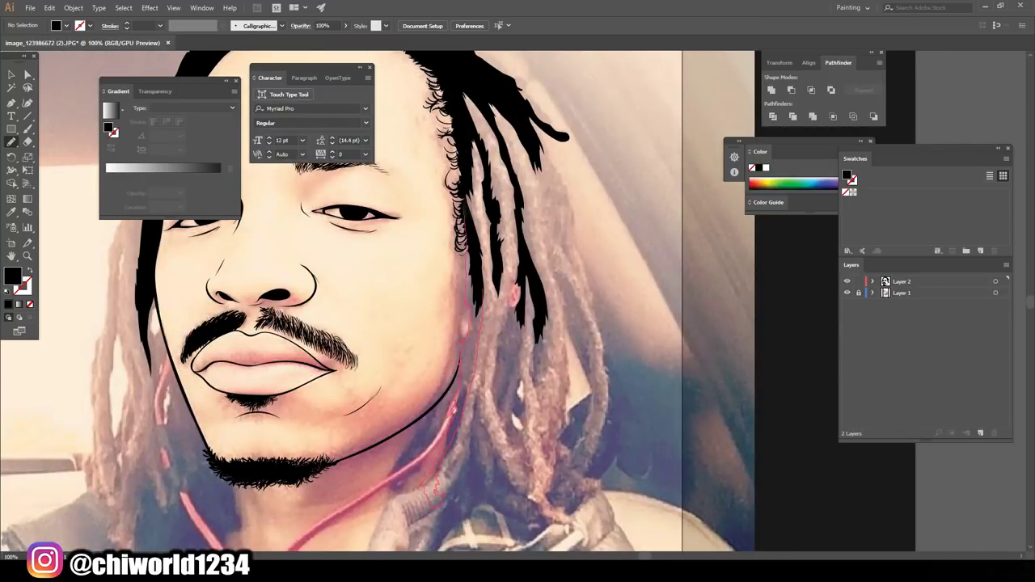
pyautogui.moveTo(469, 315); pyautogui.dragTo(435, 493)
# Outline a dreadlock from scalp to shoulder, checking the line art with the photo hidden
pyautogui.moveTo(495, 301); pyautogui.dragTo(524, 488)
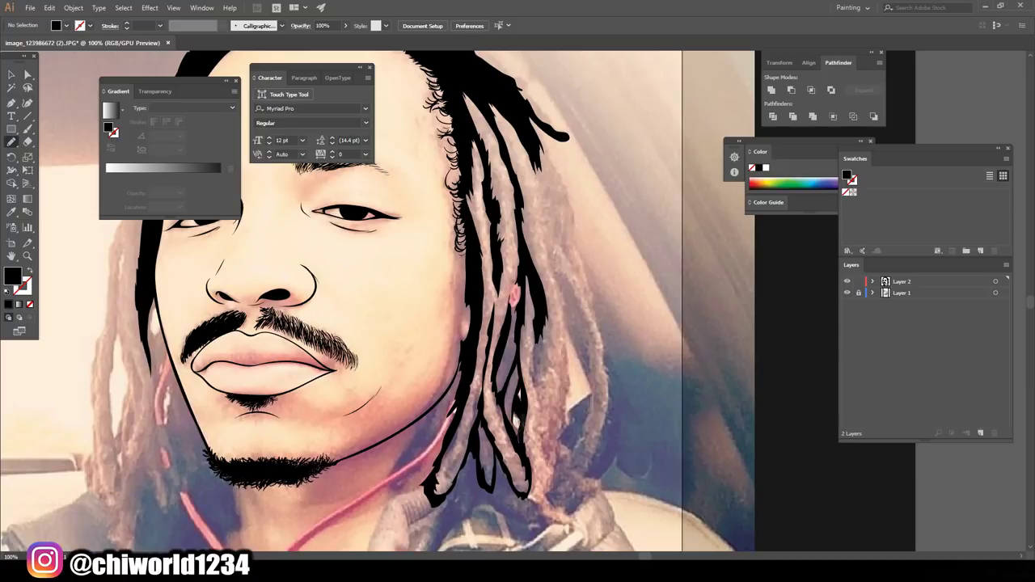
pyautogui.hotkey('ctrl', '-')
pyautogui.hotkey('ctrl', '-')
pyautogui.hotkey('ctrl', '-')
pyautogui.click(847, 293)
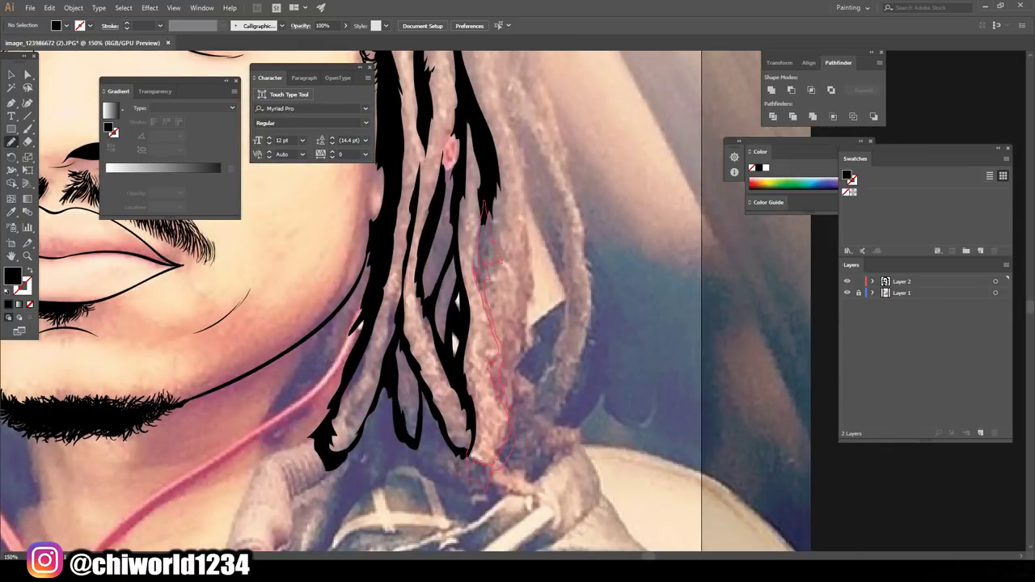
pyautogui.hotkey('ctrl', '-')
pyautogui.hotkey('ctrl', '-')
pyautogui.hotkey('ctrl', '+')
pyautogui.moveTo(518, 333); pyautogui.dragTo(490, 233)
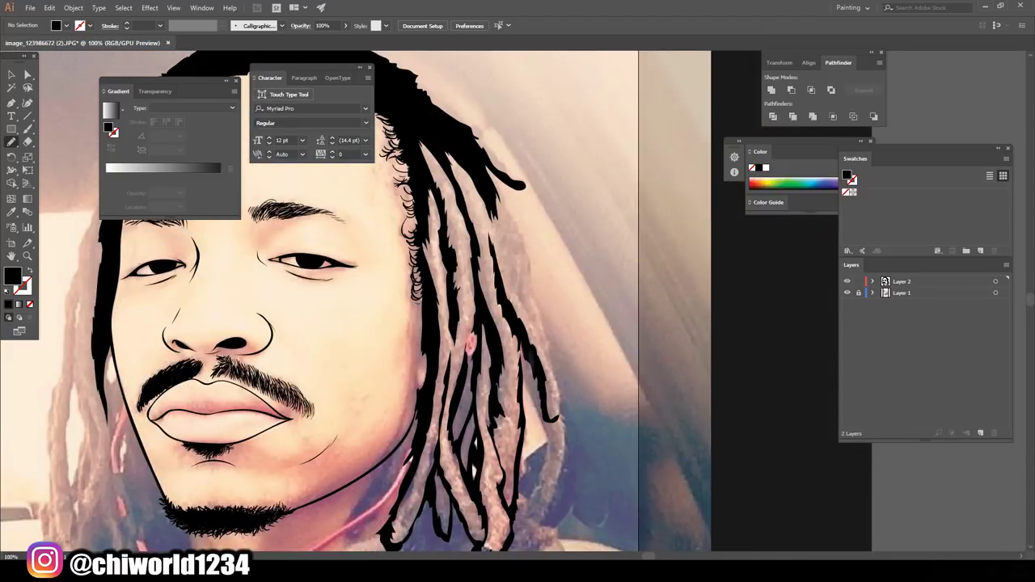
pyautogui.moveTo(562, 461); pyautogui.dragTo(482, 171)
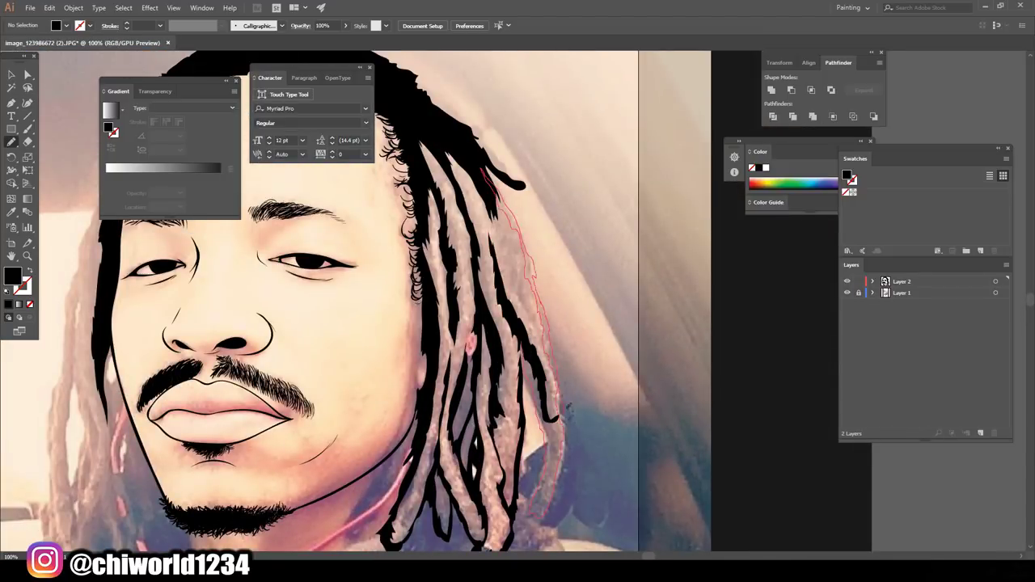
pyautogui.hotkey('ctrl', '0')
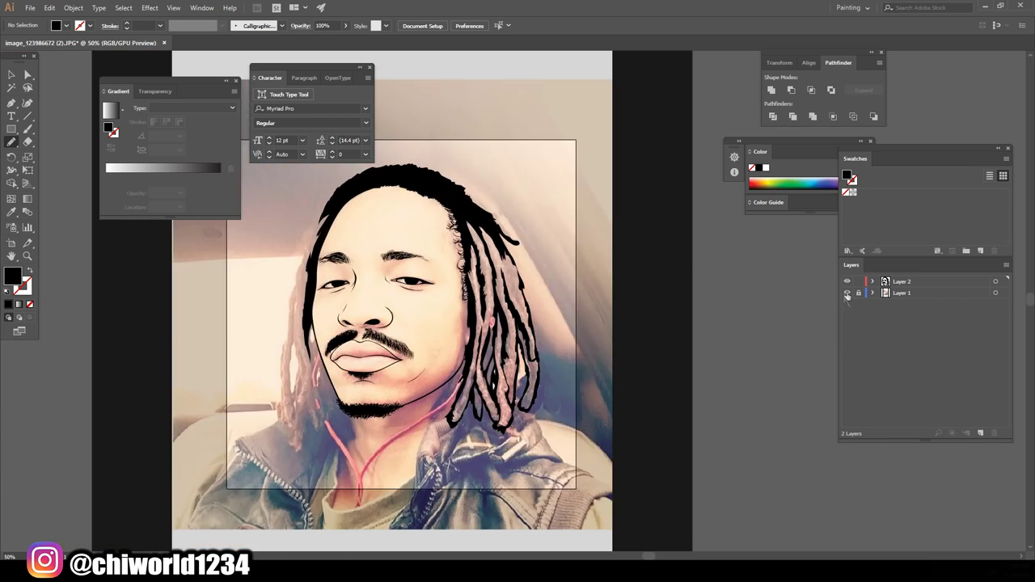
# Outline a black-filled dreadlock down the face's left side, toggling the photo layer to check
pyautogui.scroll(3, 474, 286)
pyautogui.scroll(-1, 475, 287)
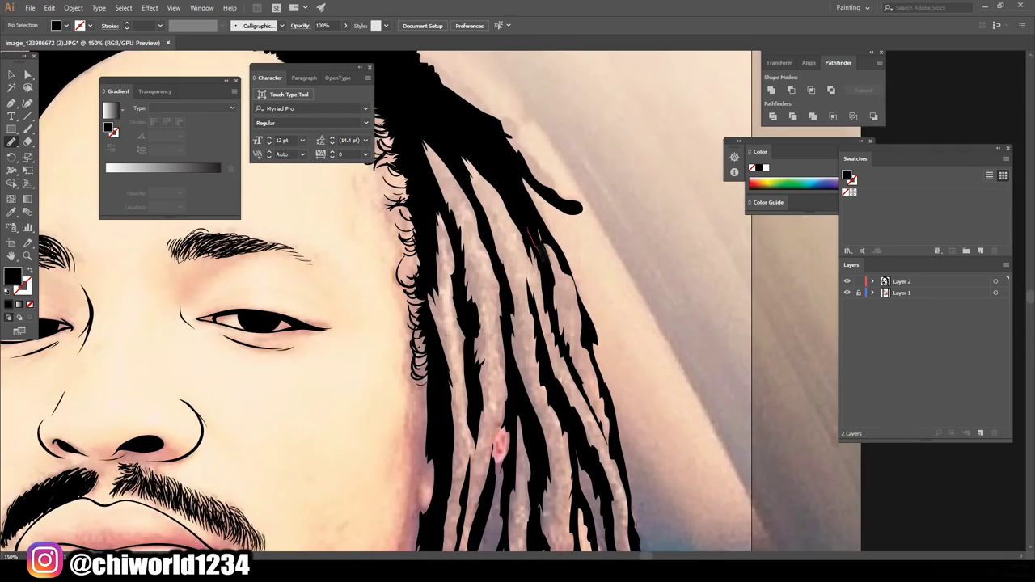
pyautogui.scroll(-1, 475, 288)
pyautogui.scroll(-2, 372, 300)
pyautogui.click(848, 292)
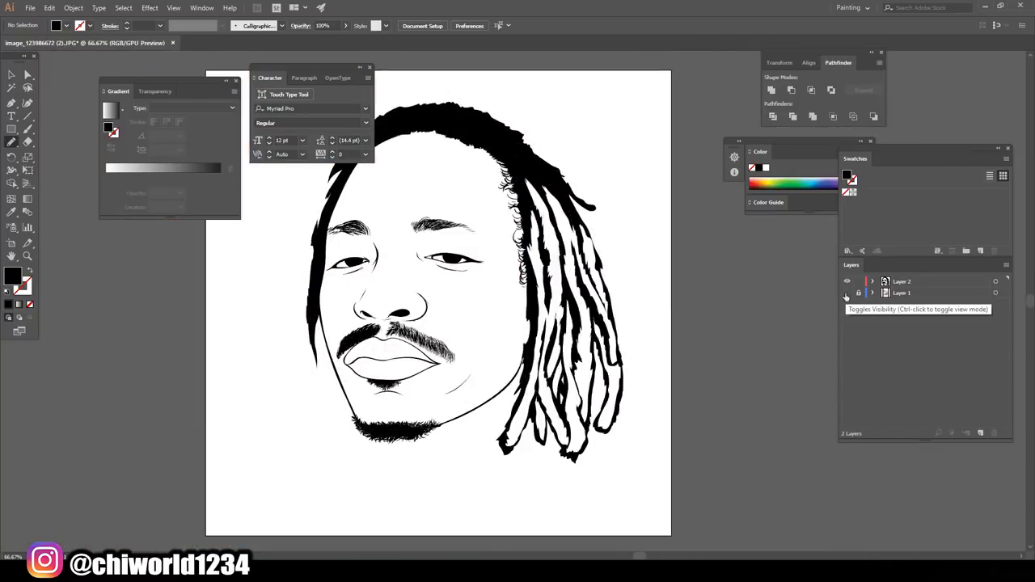
pyautogui.click(848, 292)
pyautogui.scroll(3, 518, 299)
pyautogui.moveTo(508, 121)
pyautogui.mouseDown()
pyautogui.moveTo(456, 252)
pyautogui.moveTo(470, 432)
pyautogui.moveTo(459, 528)
pyautogui.moveTo(450, 278)
pyautogui.moveTo(494, 159)
pyautogui.moveTo(467, 408)
pyautogui.moveTo(440, 380)
pyautogui.moveTo(430, 243)
pyautogui.moveTo(424, 275)
pyautogui.mouseUp()
pyautogui.scroll(-2, 485, 283)
pyautogui.click(848, 292)
pyautogui.click(848, 292)
pyautogui.scroll(3, 386, 391)
# Trace the dreadlock hanging beside the chin with black Blob Brush outlines
pyautogui.moveTo(443, 459); pyautogui.dragTo(458, 469)
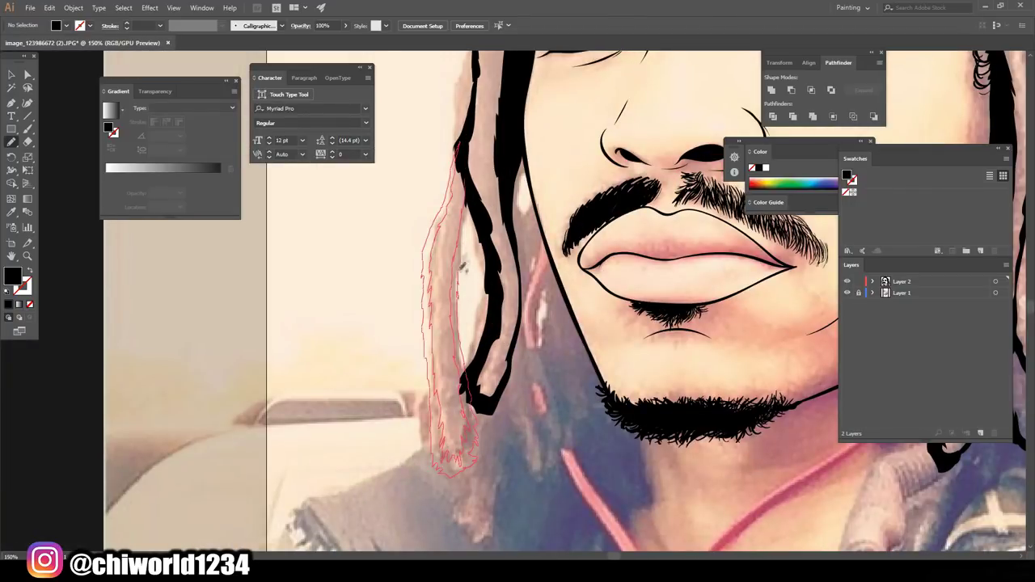
pyautogui.scroll(5, 467, 267)
pyautogui.moveTo(455, 305); pyautogui.dragTo(467, 202)
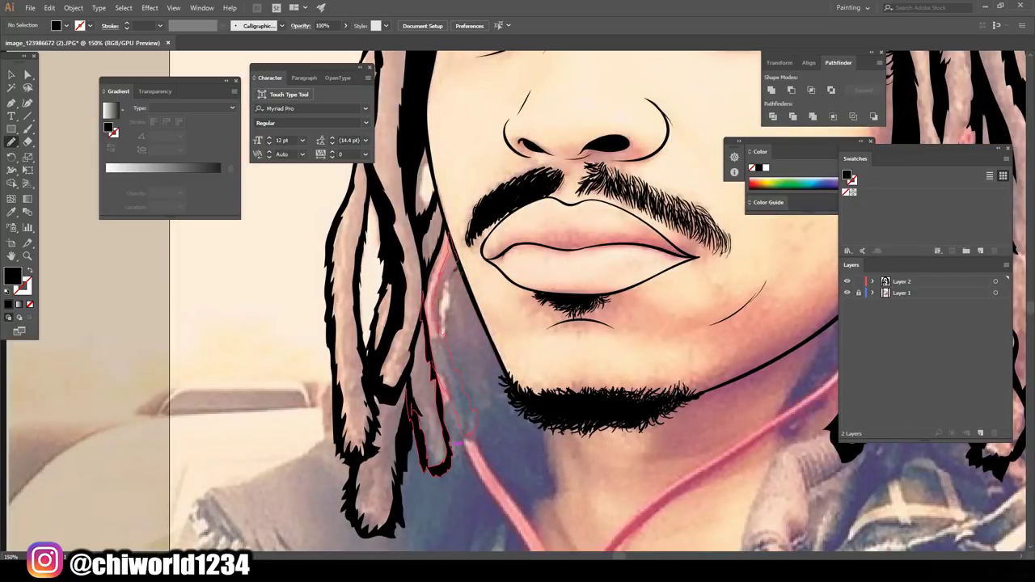
pyautogui.moveTo(479, 439); pyautogui.dragTo(458, 444)
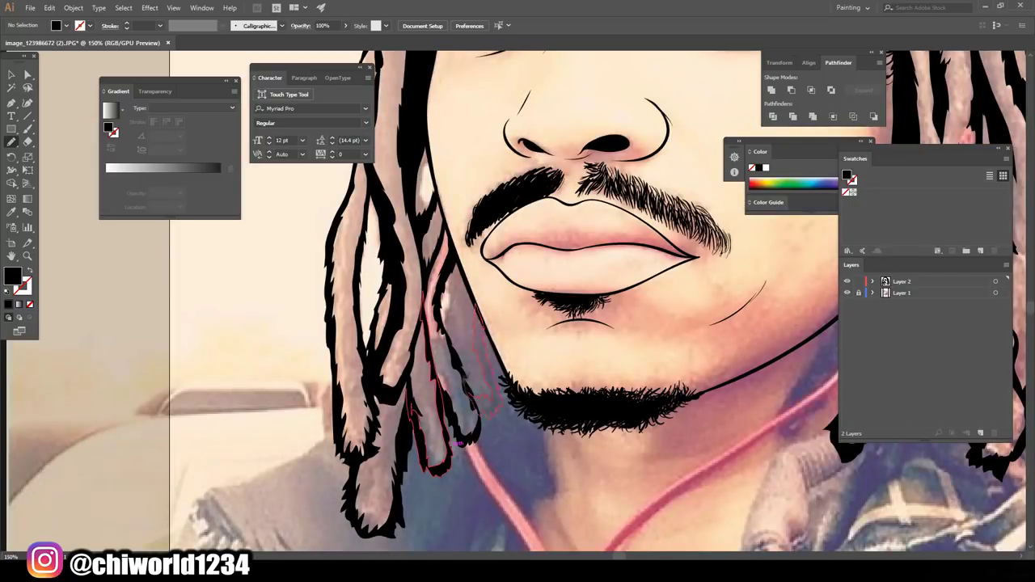
pyautogui.hotkey('ctrl', '-')
pyautogui.hotkey('ctrl', '-')
pyautogui.hotkey('ctrl', '-')
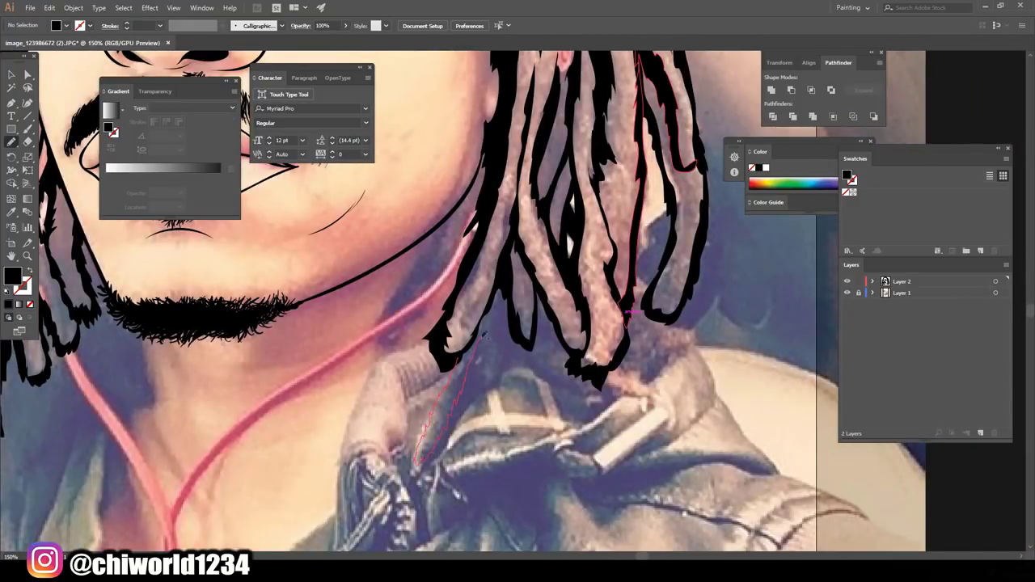
# Outline the lower dreadlock and its tip on the shoulder, then hide the photo layer
pyautogui.moveTo(483, 317); pyautogui.dragTo(491, 289)
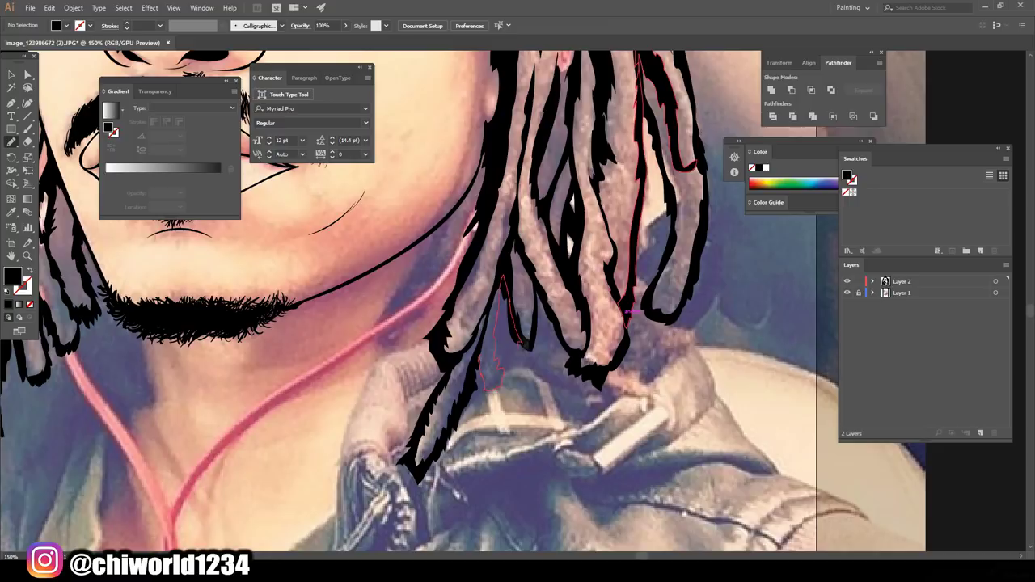
pyautogui.moveTo(489, 392); pyautogui.dragTo(485, 409)
pyautogui.moveTo(603, 380)
pyautogui.mouseDown()
pyautogui.moveTo(616, 386)
pyautogui.moveTo(539, 272)
pyautogui.mouseUp()
pyautogui.moveTo(651, 395); pyautogui.dragTo(661, 397)
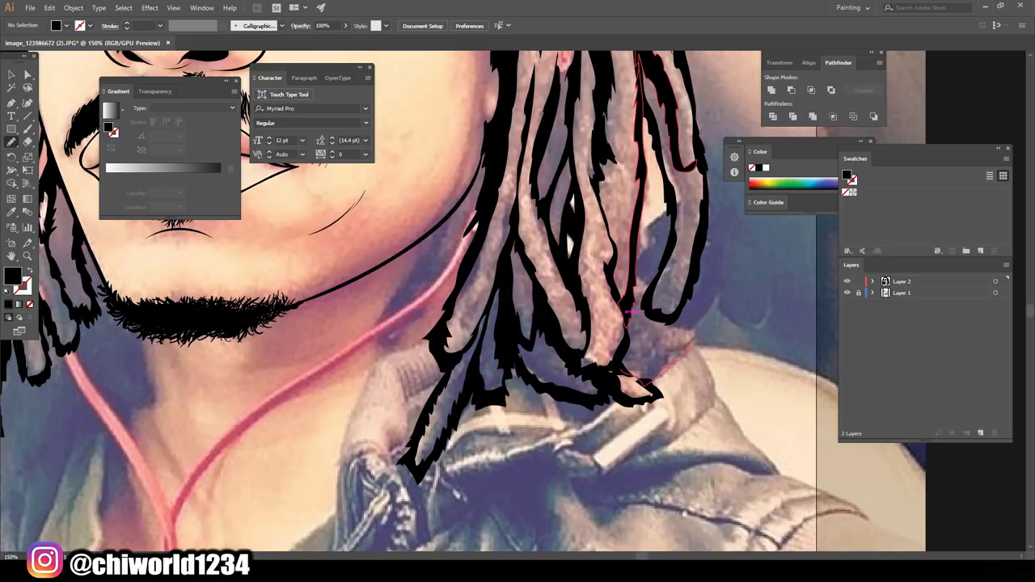
pyautogui.moveTo(686, 346); pyautogui.dragTo(689, 345)
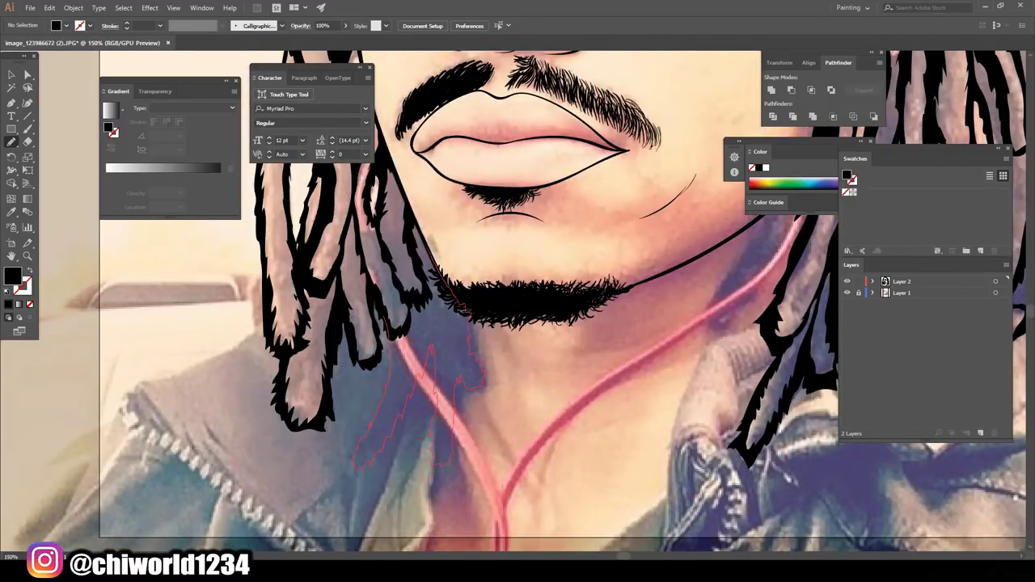
pyautogui.hotkey('ctrl', '-')
pyautogui.hotkey('ctrl', '-')
pyautogui.hotkey('ctrl', '-')
pyautogui.click(848, 293)
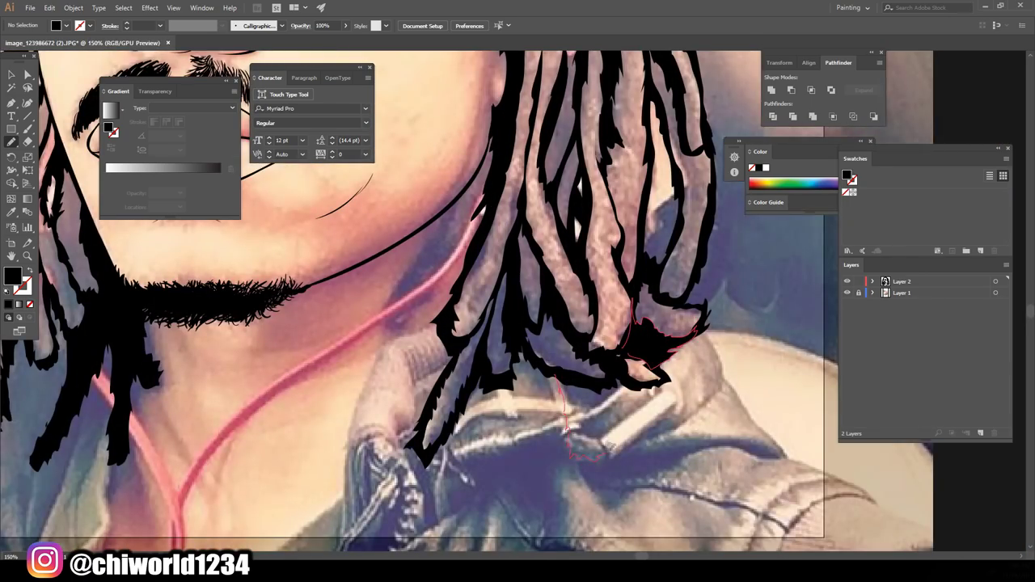
# Draw a dripping outline below the chin with a black Paintbrush stroke
pyautogui.moveTo(603, 452); pyautogui.dragTo(608, 447)
pyautogui.scroll(3, 567, 364)
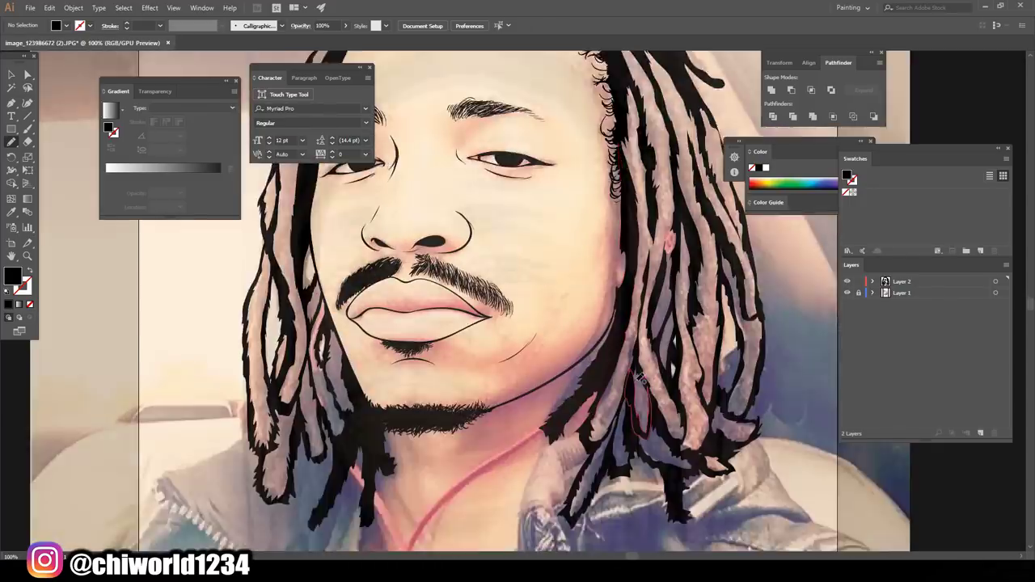
pyautogui.press('b')
pyautogui.hotkey('shift', 'x')
pyautogui.moveTo(580, 319)
pyautogui.mouseDown()
pyautogui.moveTo(509, 408)
pyautogui.moveTo(485, 388)
pyautogui.moveTo(429, 397)
pyautogui.moveTo(377, 380)
pyautogui.mouseUp()
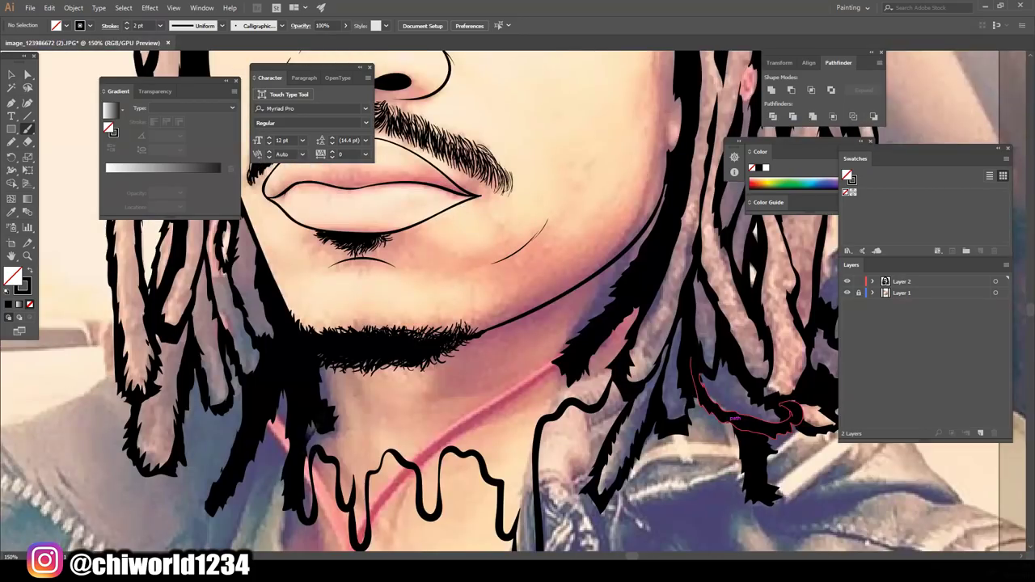
pyautogui.scroll(-2, 368, 475)
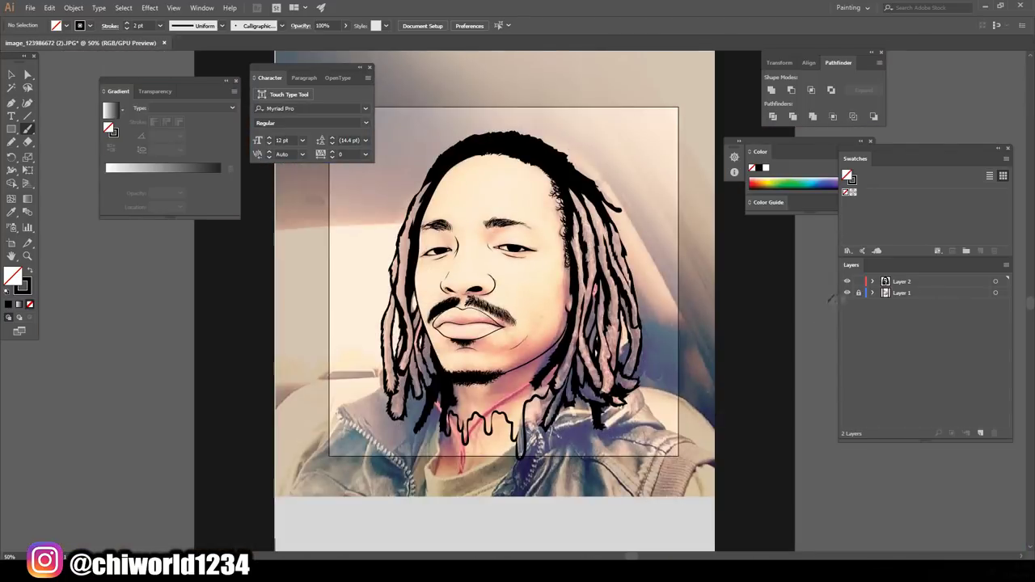
# Hide Layer 1, select all the line art and apply Object > Expand Appearance
pyautogui.click(847, 292)
pyautogui.hotkey('ctrl', '+')
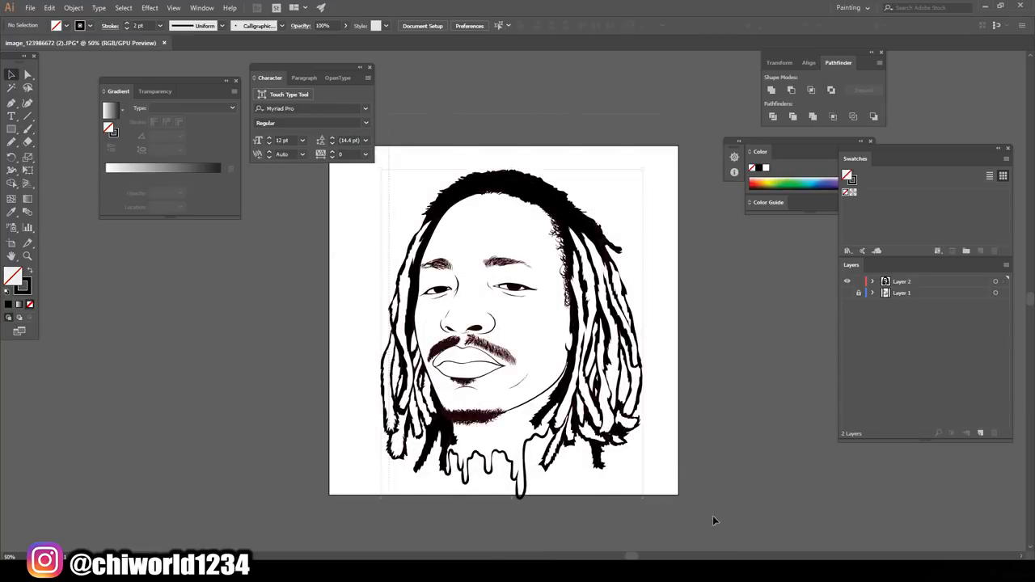
pyautogui.hotkey('ctrl', 'a')
pyautogui.click(74, 7)
pyautogui.click(97, 135)
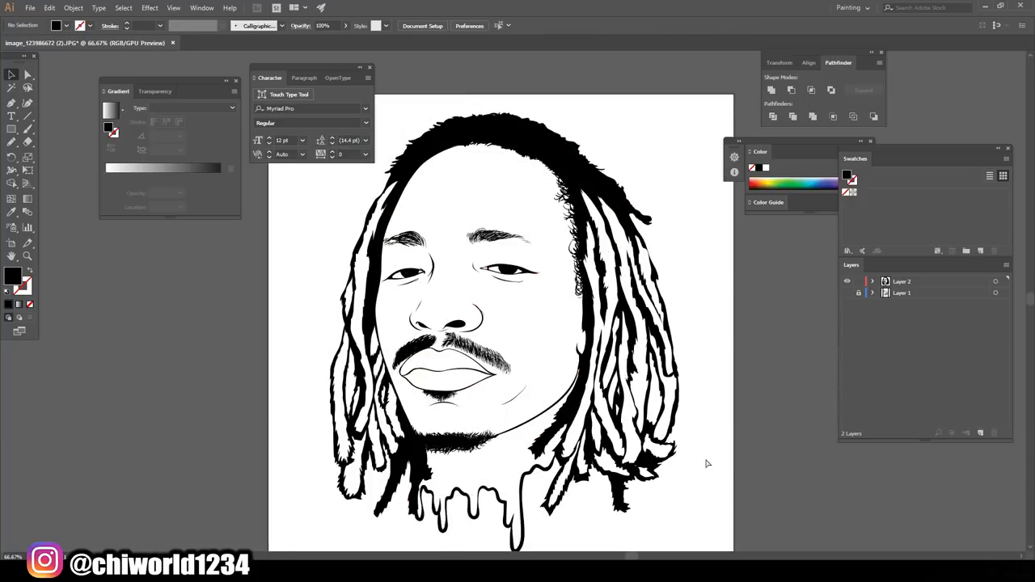
# Set the Paintbrush to a black stroke, no fill, with 2 pt weight
pyautogui.press('b')
pyautogui.hotkey('shift', 'x')
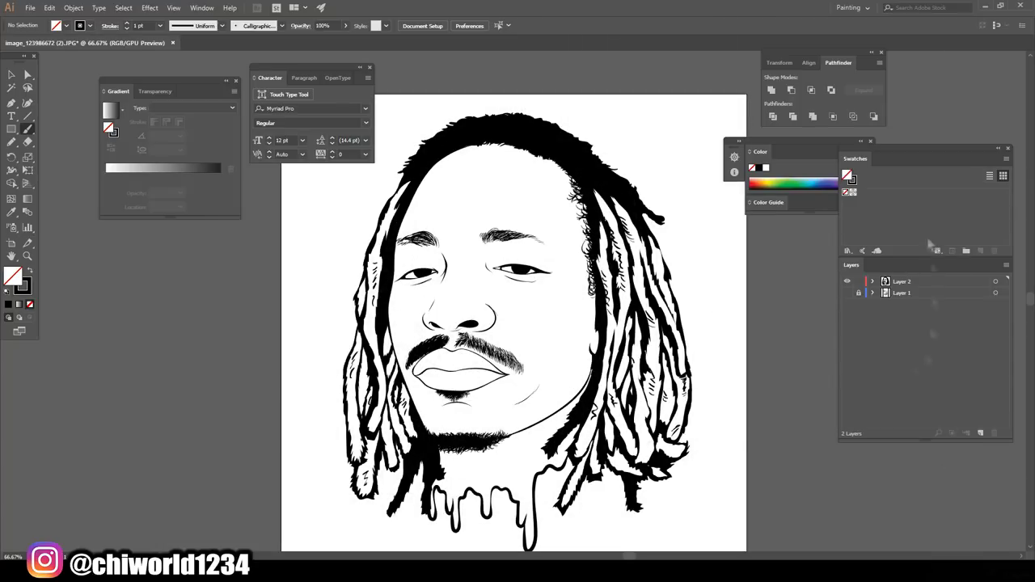
pyautogui.hotkey('ctrl', '-')
pyautogui.click(160, 25)
pyautogui.click(174, 85)
# Select the whole traced artwork and merge the line art shapes together
pyautogui.press('v')
pyautogui.moveTo(695, 190); pyautogui.dragTo(356, 495)
pyautogui.scroll(3, 514, 364)
pyautogui.click(814, 118)
pyautogui.hotkey('ctrl', 'shift', 'a')
# Duplicate the line art layer, make Layer 2 active, and set the fill to peach #FFB992
pyautogui.moveTo(902, 282); pyautogui.dragTo(980, 434)
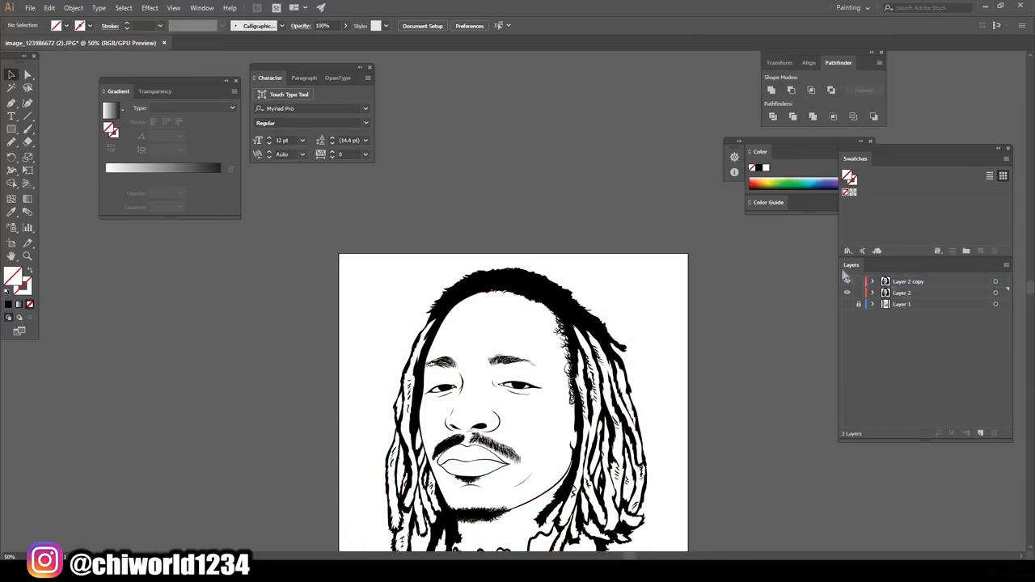
pyautogui.click(935, 292)
pyautogui.hotkey('ctrl', '-')
pyautogui.press('m')
pyautogui.press('d')
pyautogui.doubleClick(11, 282)
pyautogui.moveTo(819, 466); pyautogui.dragTo(824, 460)
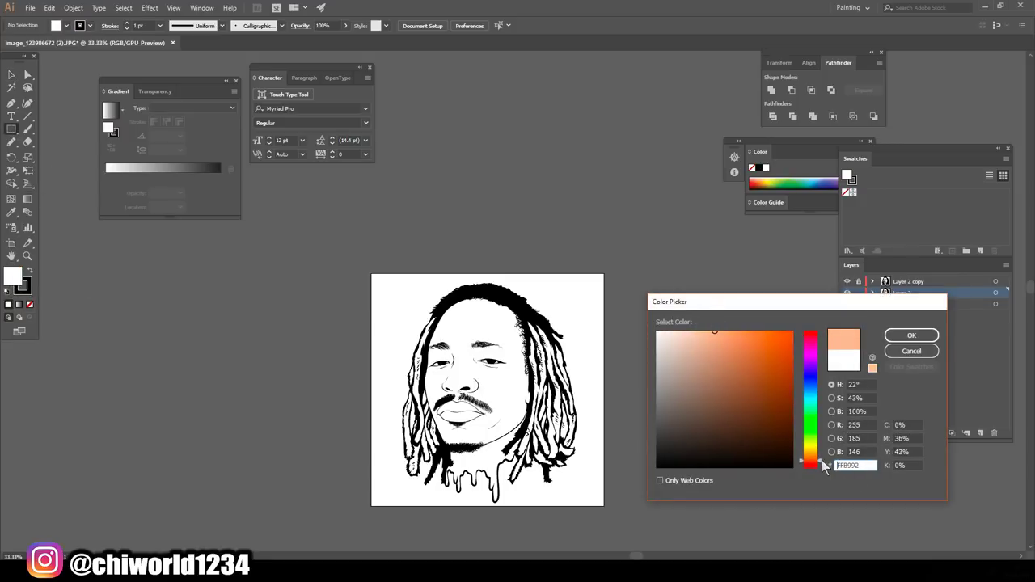
pyautogui.click(911, 335)
# Draw a peach rectangle over the portrait and send it behind the line art
pyautogui.moveTo(377, 241); pyautogui.dragTo(600, 508)
pyautogui.click(11, 76)
pyautogui.rightClick(396, 302)
pyautogui.click(550, 503)
# Enter Isolation Mode on the portrait group to edit its fills
pyautogui.doubleClick(577, 301)
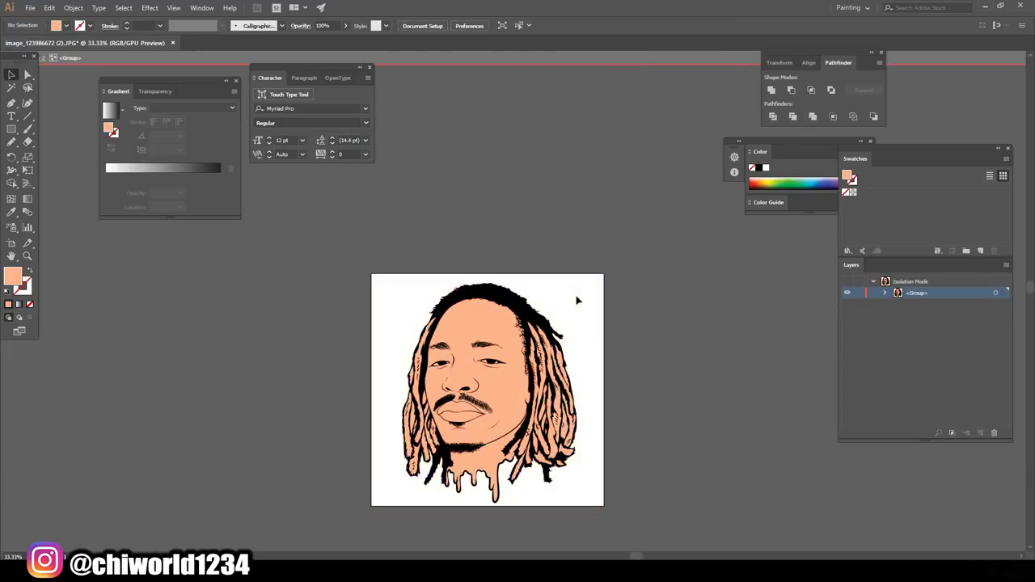
pyautogui.hotkey('ctrl', '+')
pyautogui.hotkey('ctrl', '+')
pyautogui.press('Escape')
pyautogui.click(876, 314)
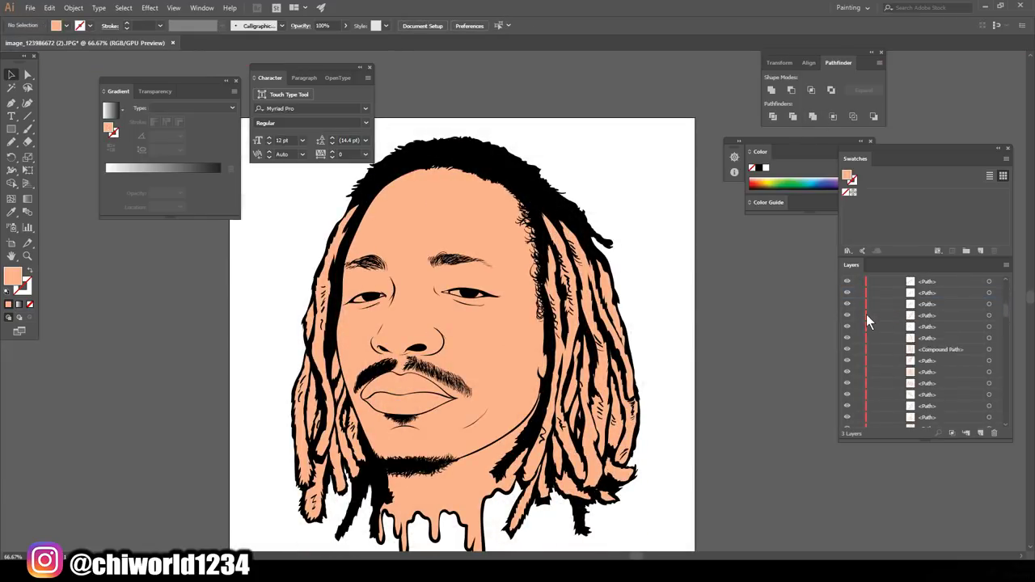
pyautogui.scroll(3, 866, 321)
pyautogui.scroll(-1, 641, 477)
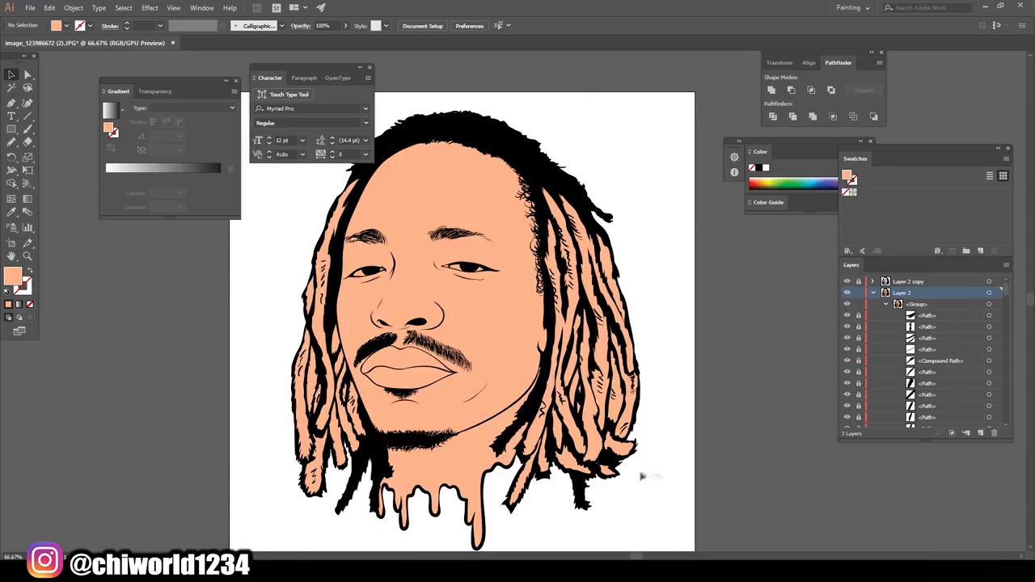
pyautogui.hotkey('ctrl', '+')
pyautogui.rightClick(687, 460)
pyautogui.click(739, 308)
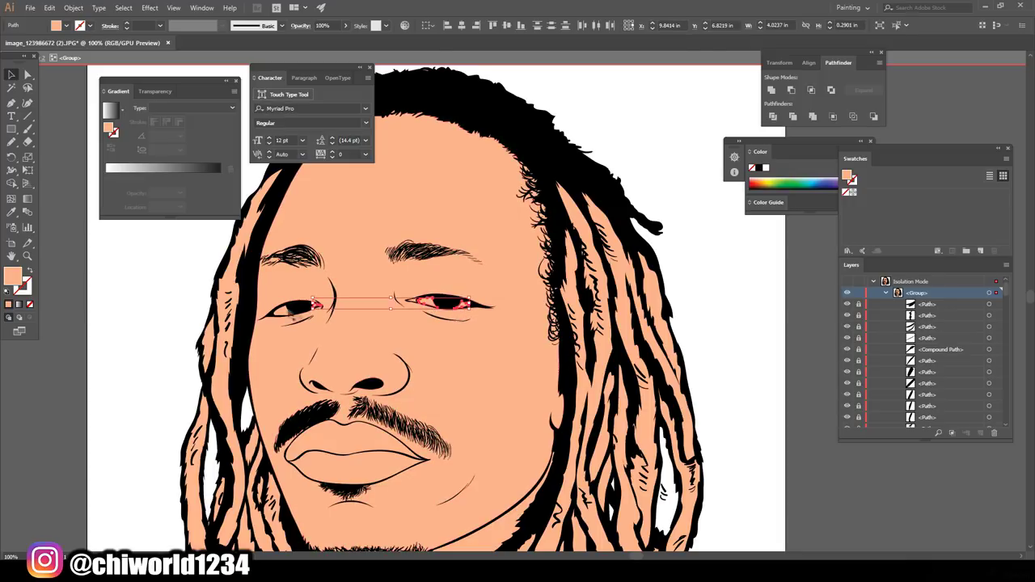
# Fill the eyes white
pyautogui.doubleClick(12, 278)
pyautogui.click(917, 337)
pyautogui.click(794, 272)
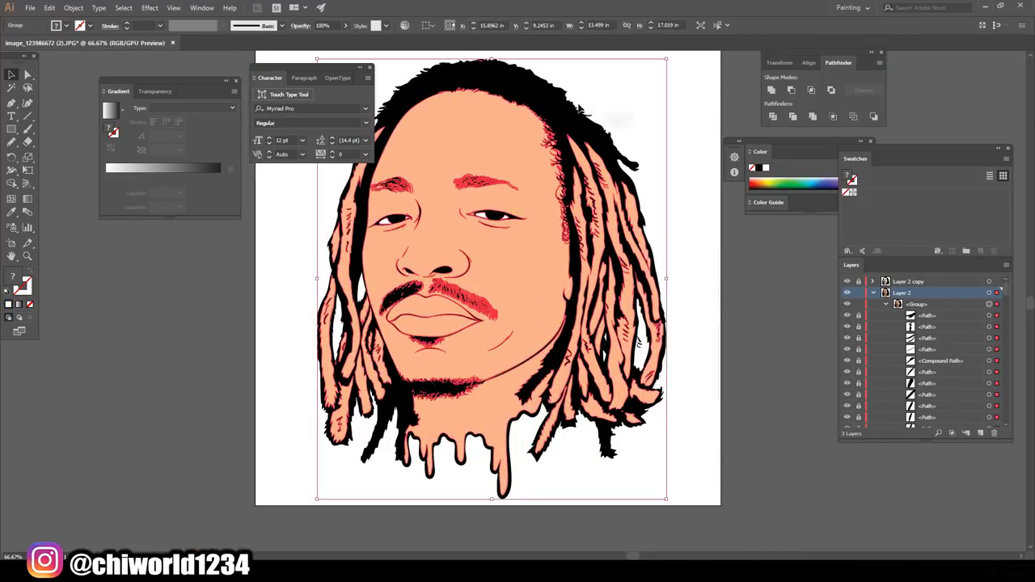
# Colour the right-side dreadlocks dark brown #562817
pyautogui.doubleClick(579, 109)
pyautogui.moveTo(562, 474); pyautogui.dragTo(710, 348)
pyautogui.doubleClick(12, 277)
pyautogui.moveTo(732, 389); pyautogui.dragTo(762, 421)
pyautogui.press('Return')
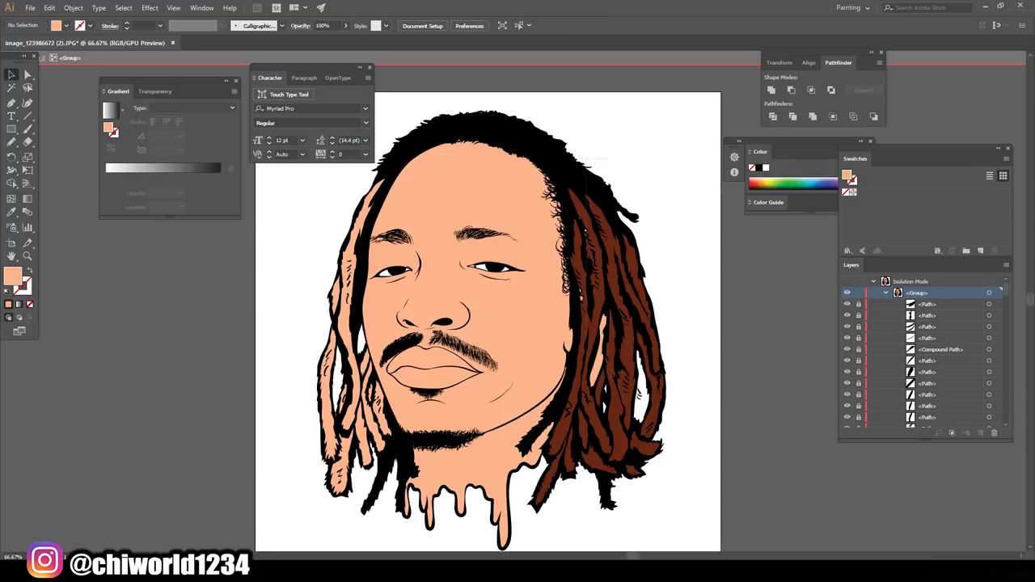
pyautogui.click(614, 340)
pyautogui.click(693, 325)
pyautogui.click(573, 188)
# Eyedrop the dark brown onto the left-side hair and a missed strand
pyautogui.click(348, 323)
pyautogui.click(12, 211)
pyautogui.click(598, 323)
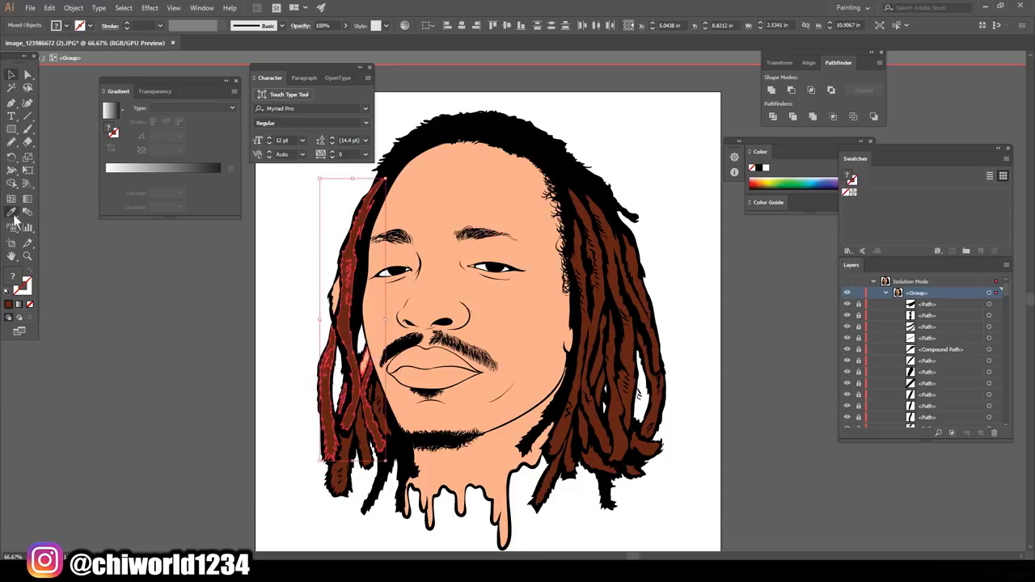
pyautogui.click(11, 74)
pyautogui.click(336, 295)
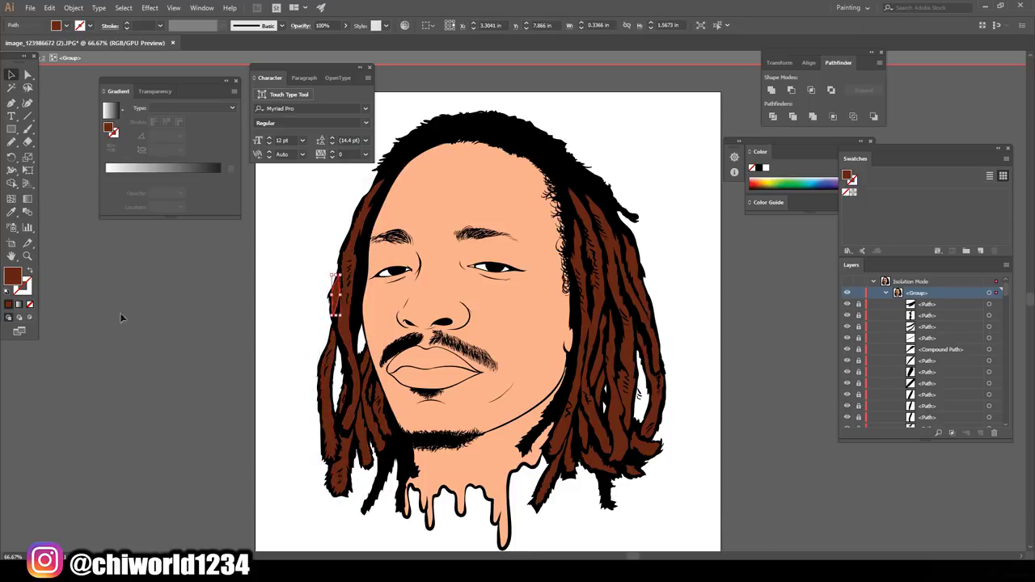
# Colour the lips pink, a darker salmon upper lip and lighter lower lip
pyautogui.hotkey('ctrl', '+')
pyautogui.click(392, 327)
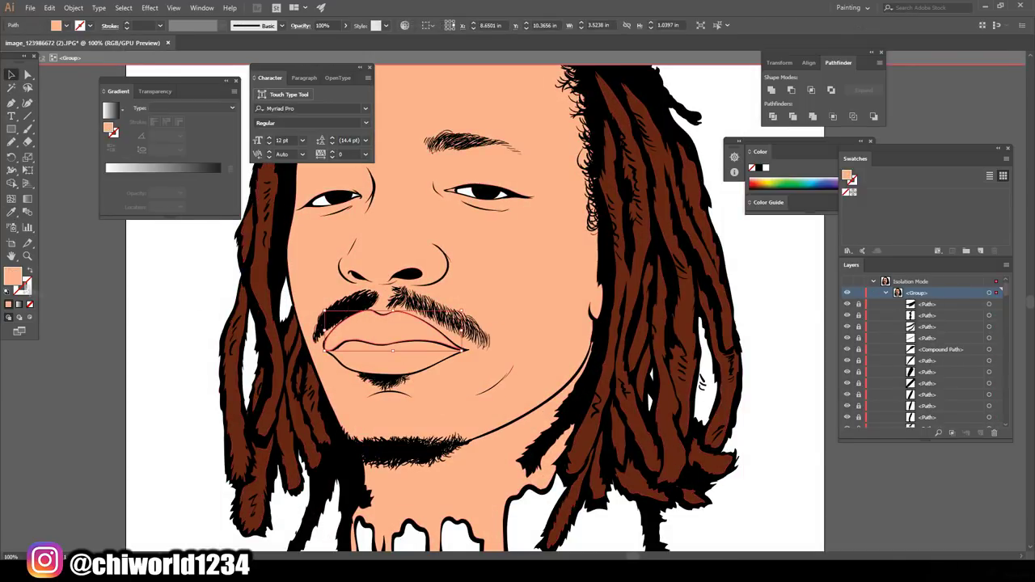
pyautogui.doubleClick(13, 277)
pyautogui.moveTo(815, 465); pyautogui.dragTo(809, 477)
pyautogui.click(917, 336)
pyautogui.doubleClick(13, 277)
pyautogui.click(917, 335)
# Fill the inner eye-corner shape red inside Isolation Mode
pyautogui.press('Escape')
pyautogui.hotkey('ctrl', '-')
pyautogui.hotkey('ctrl', '-')
pyautogui.hotkey('ctrl', '+')
pyautogui.hotkey('ctrl', '+')
pyautogui.hotkey('ctrl', '+')
pyautogui.hotkey('ctrl', '+')
pyautogui.rightClick(576, 184)
pyautogui.click(623, 262)
pyautogui.press('i')
pyautogui.click(384, 437)
pyautogui.doubleClick(13, 277)
pyautogui.click(917, 339)
# Exit isolation, fit the artboard in view and collapse Layer 2
pyautogui.press('Escape')
pyautogui.hotkey('ctrl', '-')
pyautogui.hotkey('ctrl', '0')
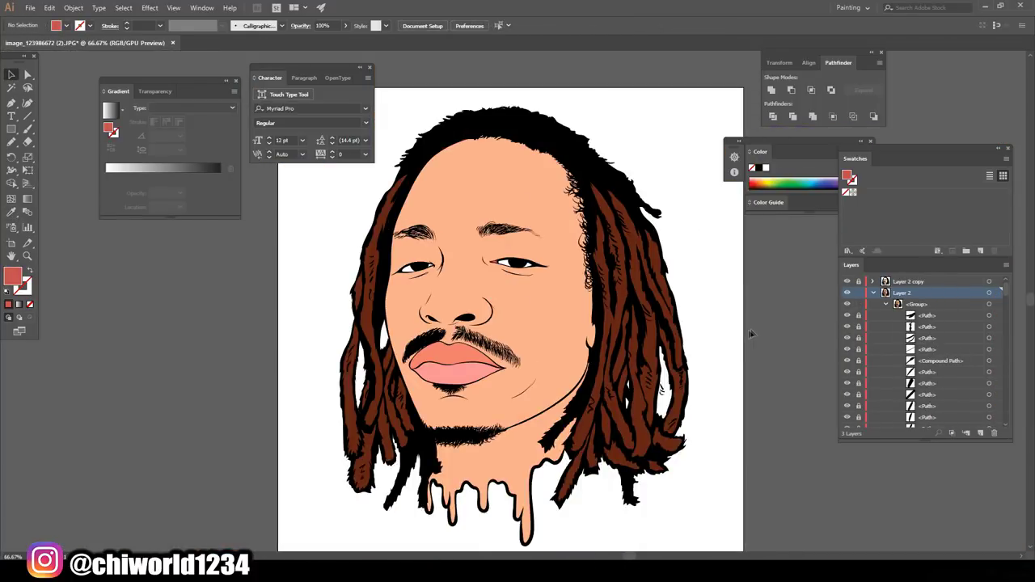
pyautogui.click(873, 292)
pyautogui.scroll(5, 723, 428)
# Inspect the right-side hair strokes and expand Layer 2 to list its paths
pyautogui.press('a')
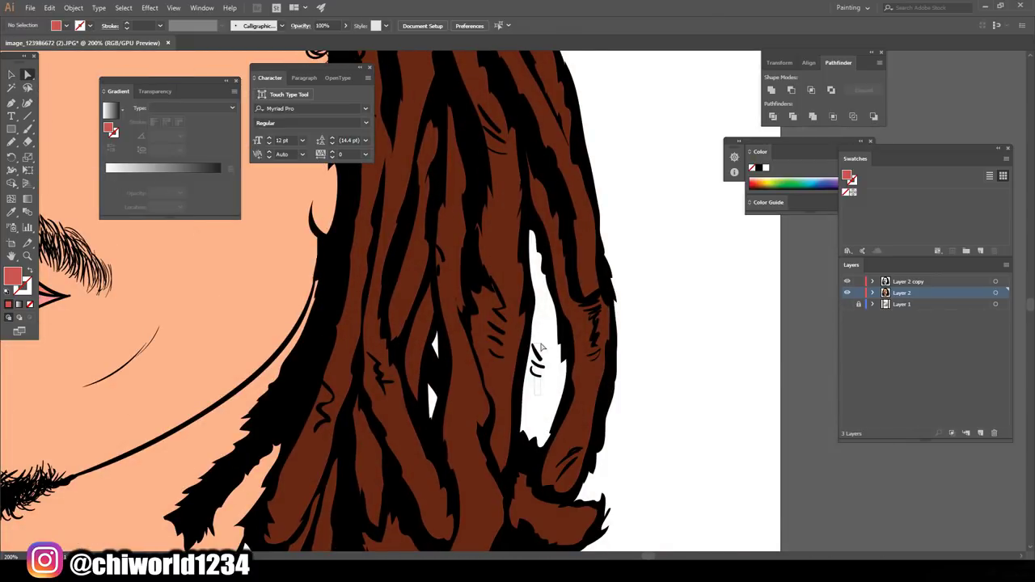
pyautogui.click(534, 358)
pyautogui.click(550, 379)
pyautogui.doubleClick(939, 293)
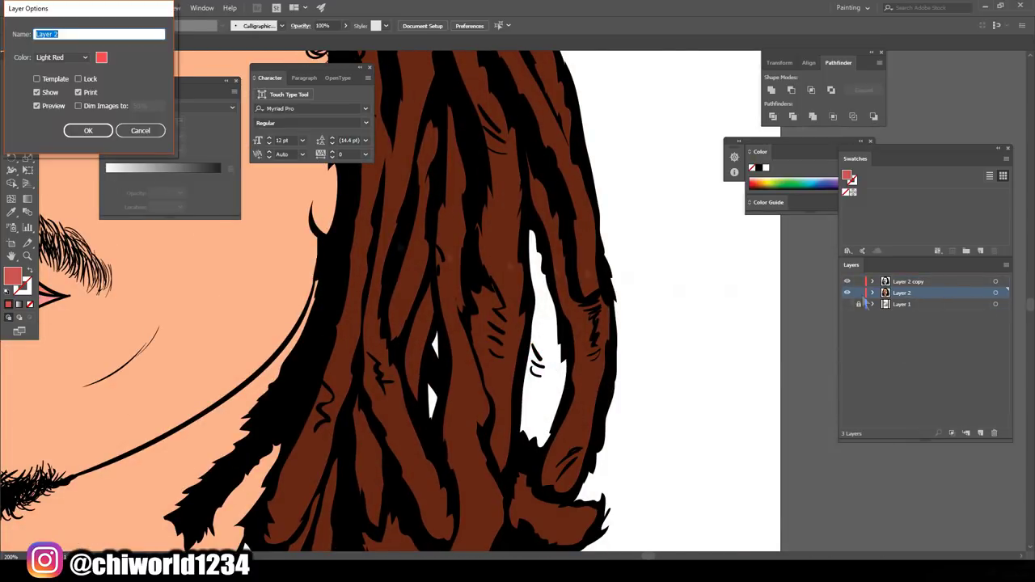
pyautogui.click(88, 129)
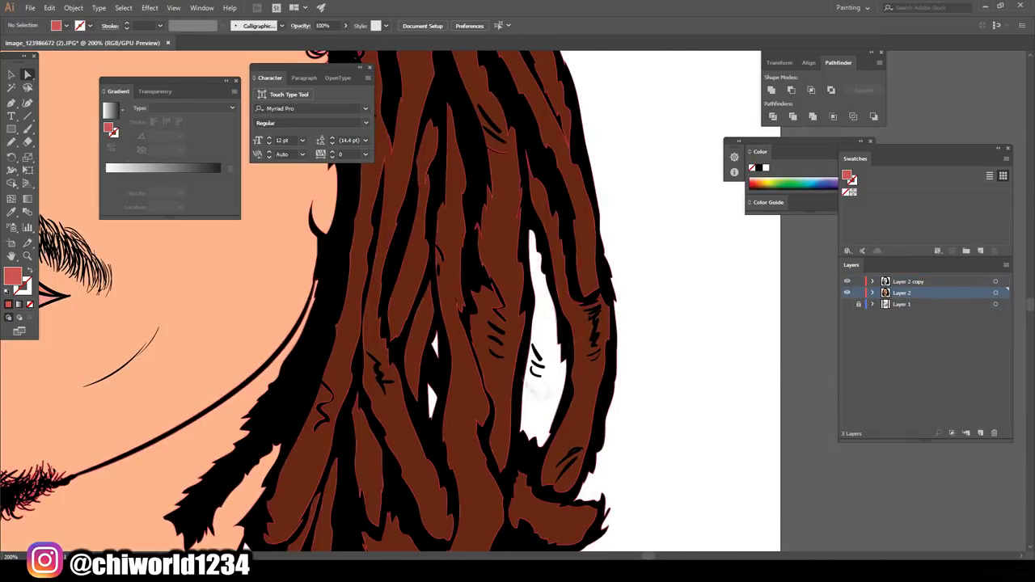
pyautogui.click(859, 293)
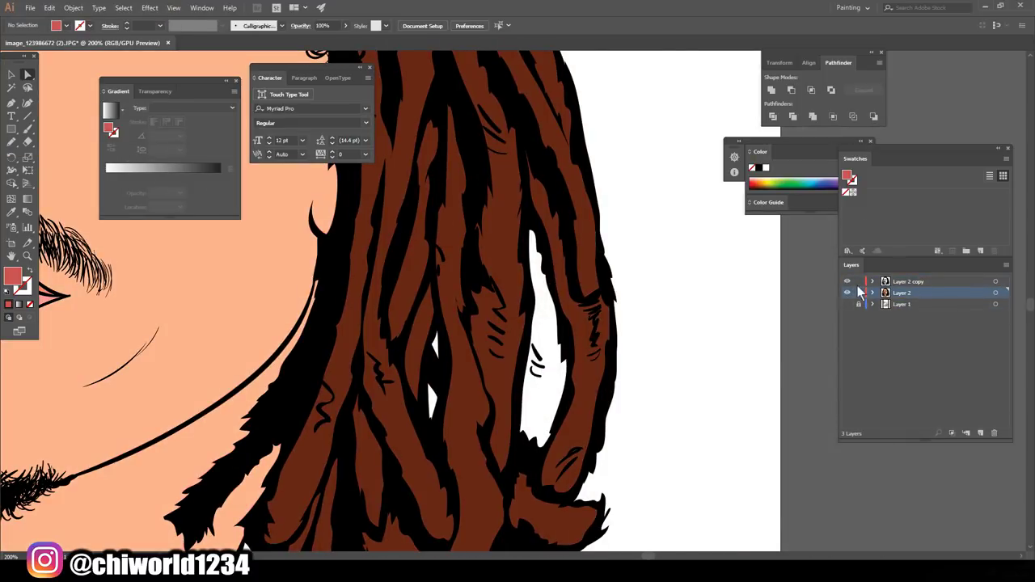
pyautogui.click(872, 292)
# Delete the stray squiggle path from the right-side hair
pyautogui.scroll(-5, 874, 340)
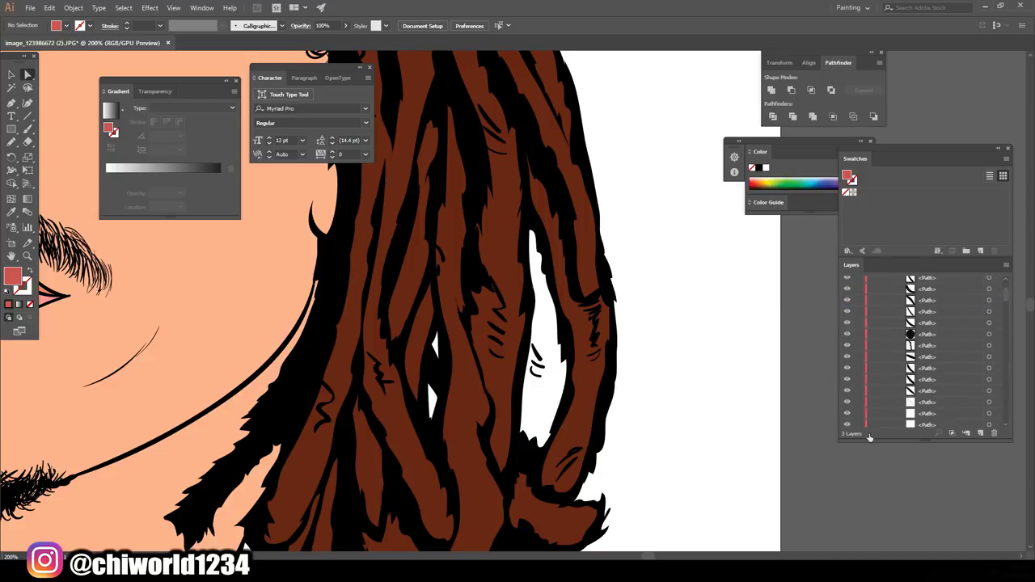
pyautogui.scroll(-5, 922, 340)
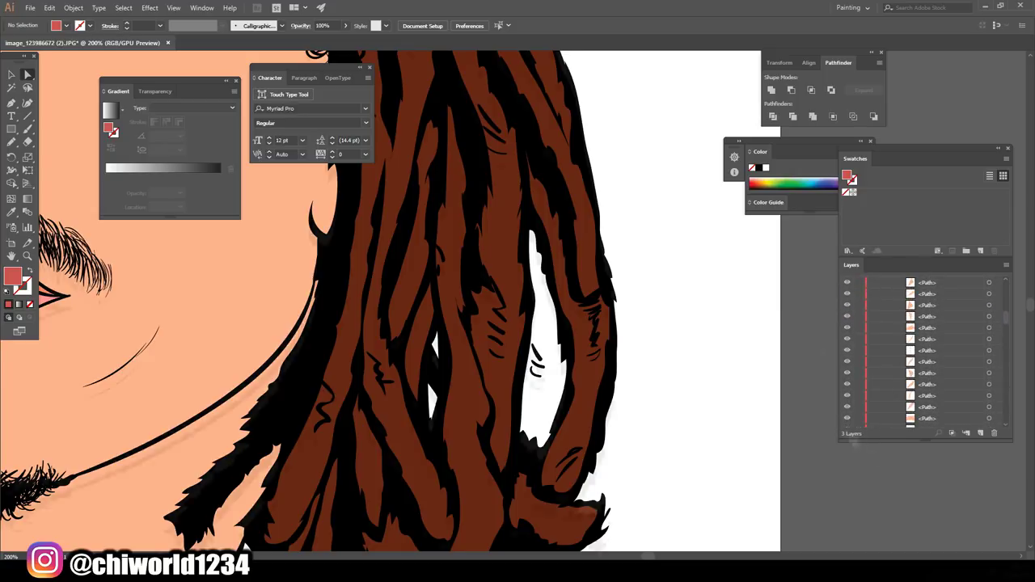
pyautogui.scroll(2, 542, 387)
pyautogui.click(539, 389)
pyautogui.press('Delete')
# Collapse Layer 2 and add a new Layer 4 for shading
pyautogui.scroll(5, 544, 385)
pyautogui.scroll(5, 922, 340)
pyautogui.click(872, 293)
pyautogui.click(980, 434)
pyautogui.hotkey('ctrl', '0')
pyautogui.scroll(5, 486, 243)
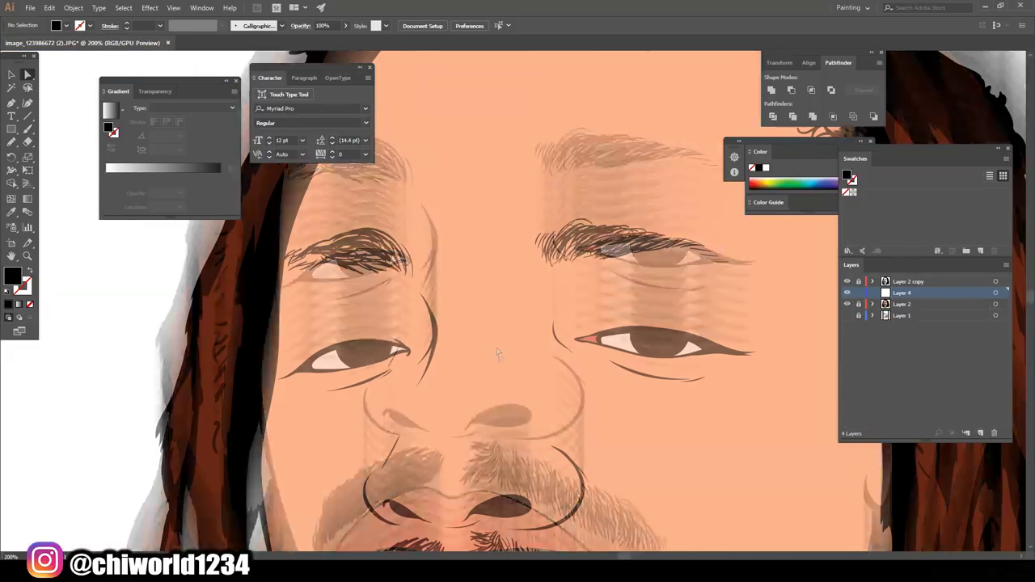
# Set the fill colour to brown #AF6545 for shadows
pyautogui.click(11, 212)
pyautogui.doubleClick(11, 276)
pyautogui.moveTo(811, 453); pyautogui.dragTo(818, 465)
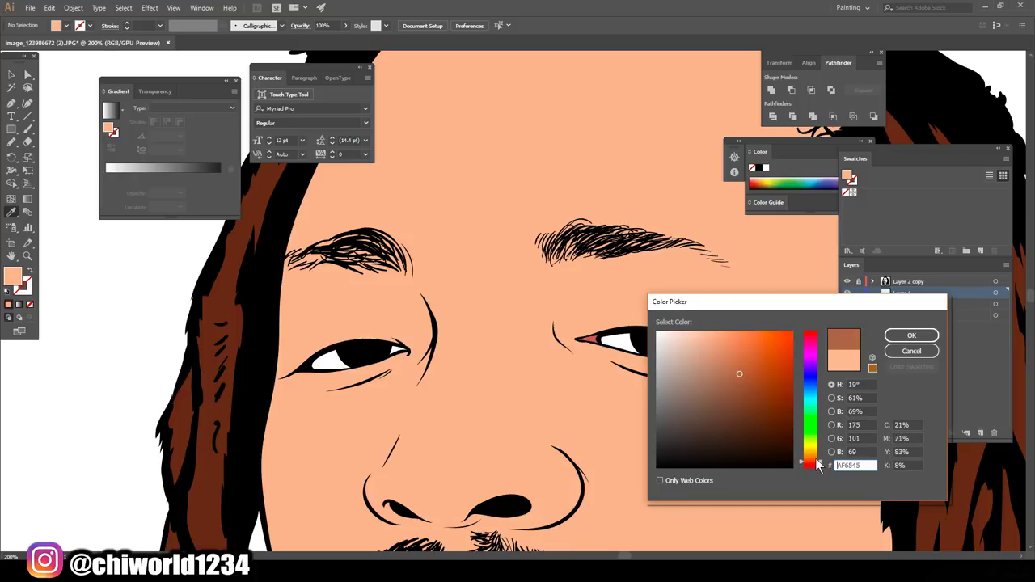
pyautogui.press('Return')
# Paint Blob Brush shadows beneath both eyebrows and beside the nose bridge
pyautogui.press('n')
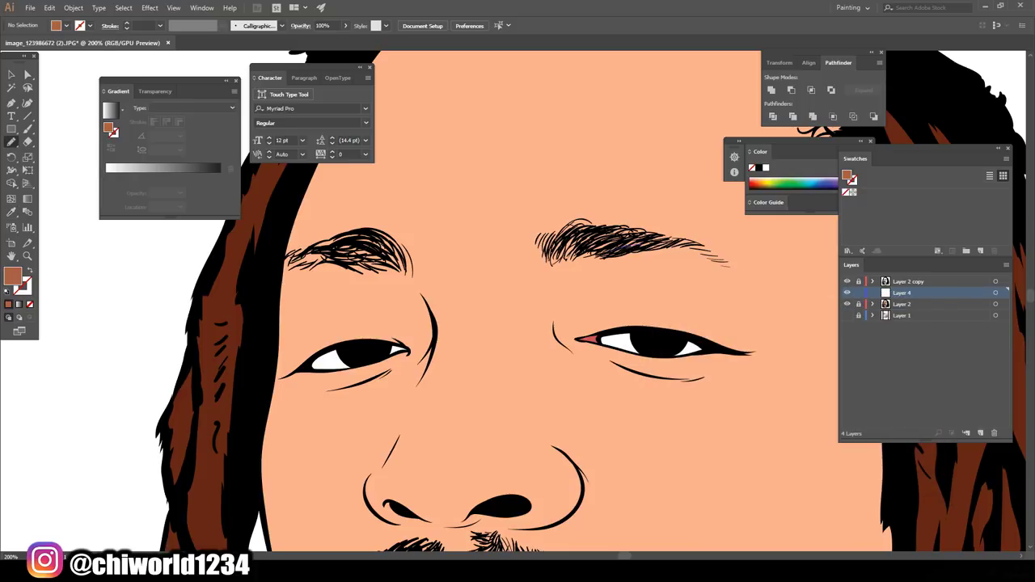
pyautogui.moveTo(538, 315); pyautogui.dragTo(539, 316)
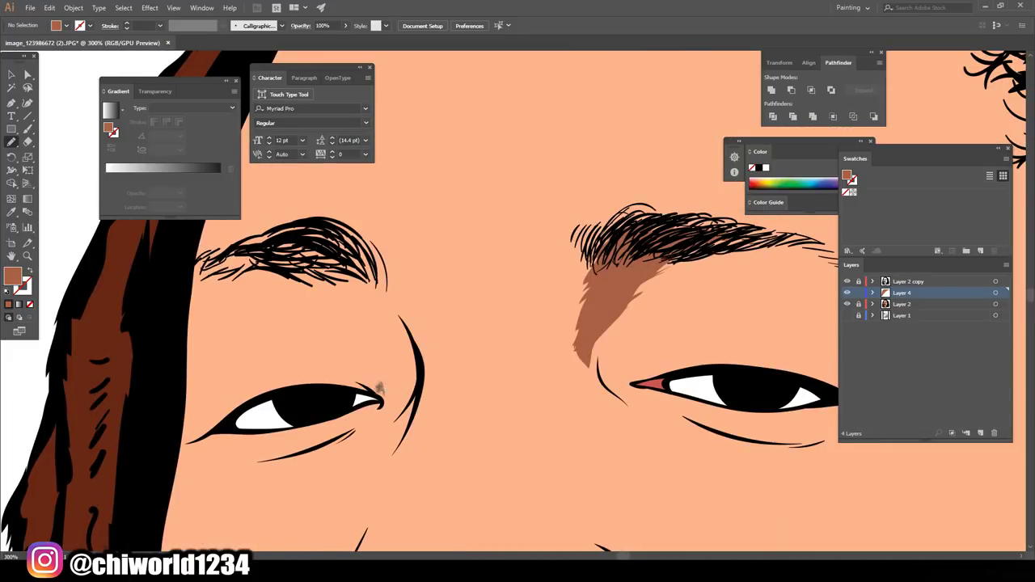
pyautogui.moveTo(412, 368); pyautogui.dragTo(376, 282)
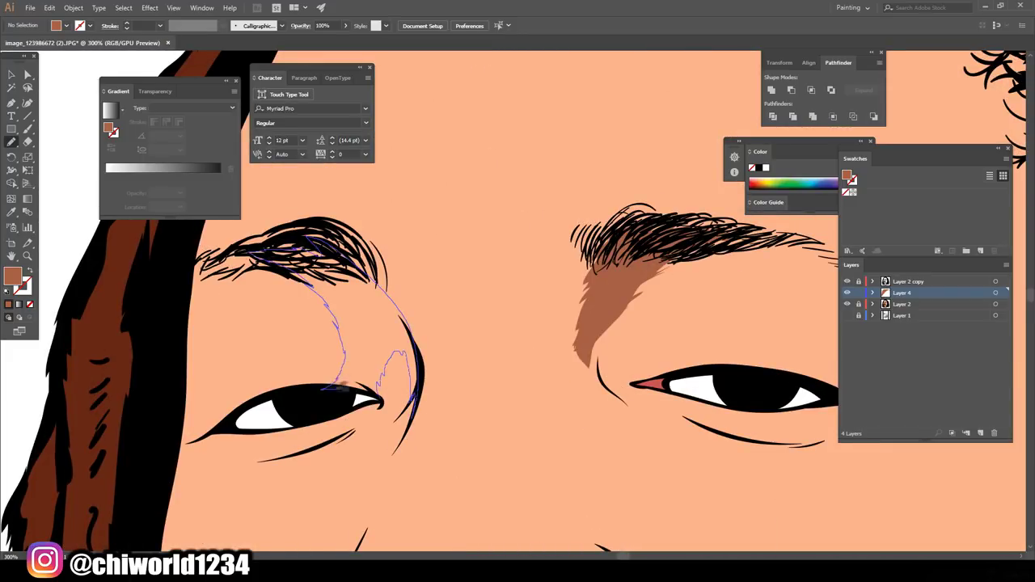
pyautogui.moveTo(343, 387); pyautogui.dragTo(341, 388)
pyautogui.moveTo(593, 376); pyautogui.dragTo(576, 275)
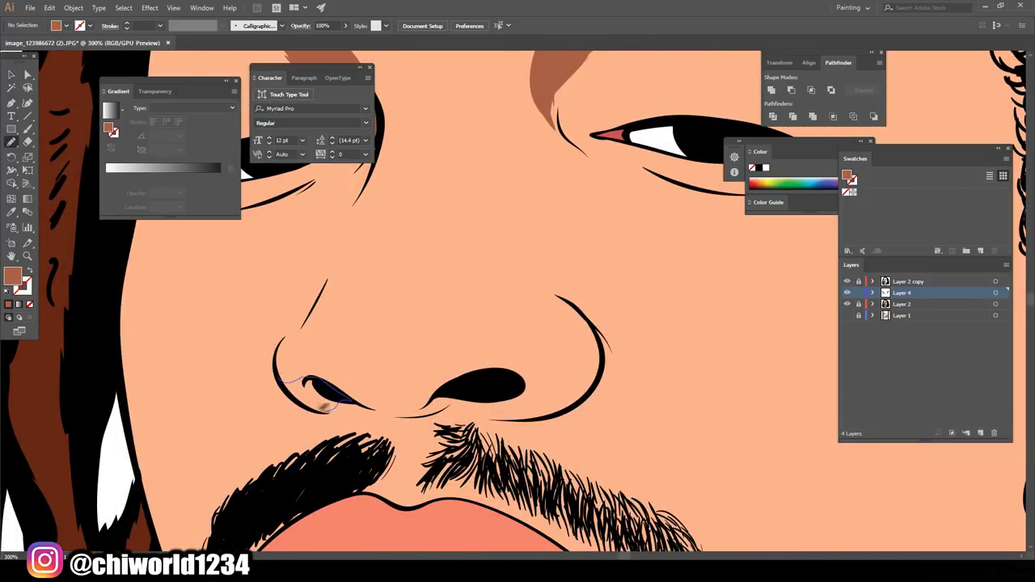
# Shade inside the nostrils, beneath the nose and under the lower lip
pyautogui.moveTo(324, 406); pyautogui.dragTo(331, 404)
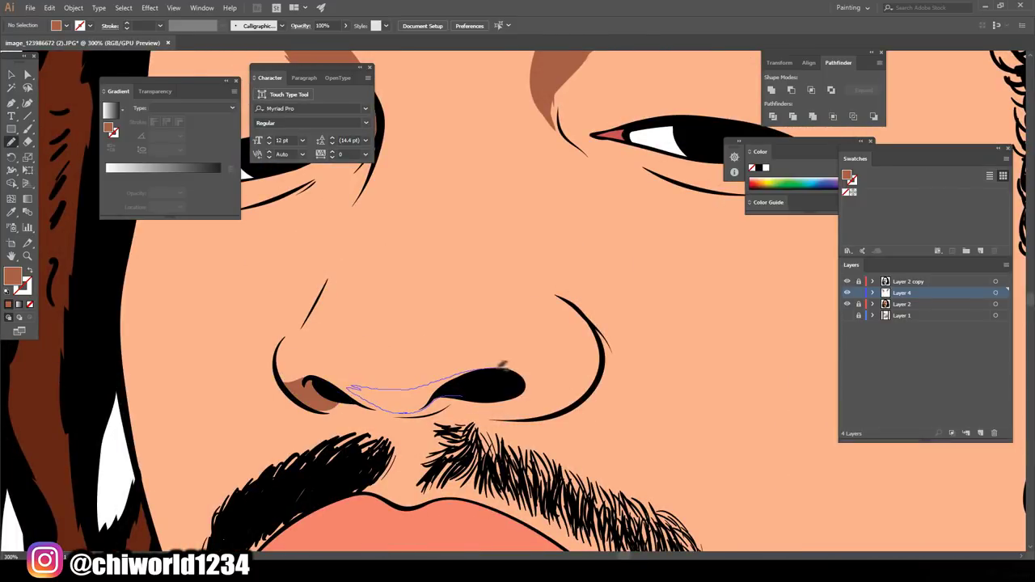
pyautogui.moveTo(608, 368); pyautogui.dragTo(450, 392)
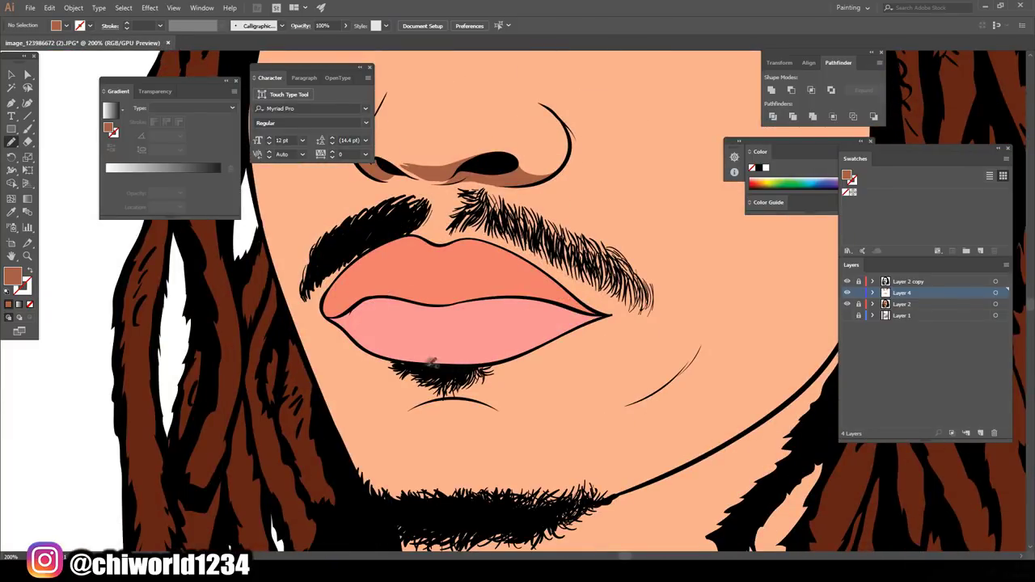
pyautogui.moveTo(622, 411); pyautogui.dragTo(620, 413)
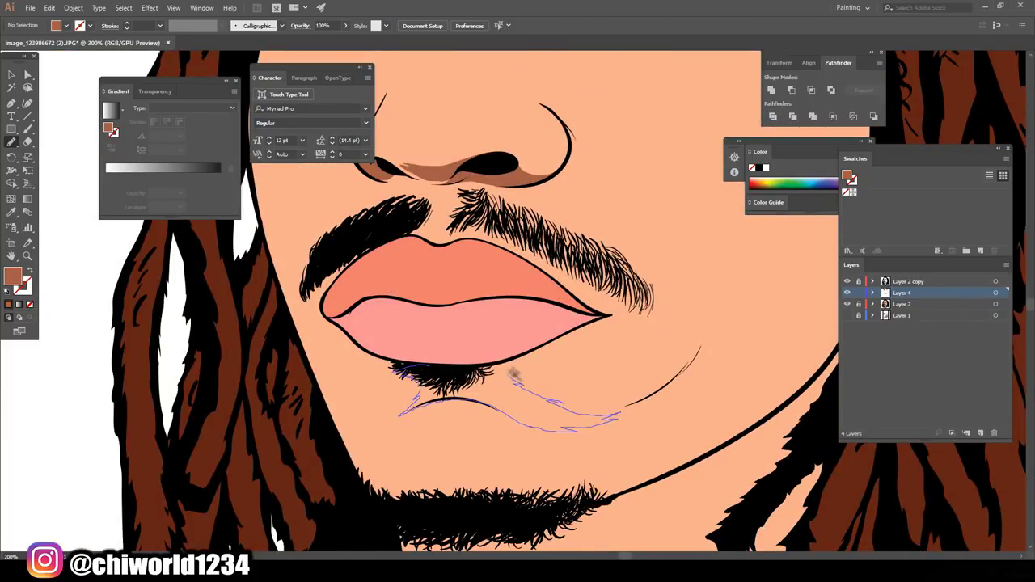
pyautogui.hotkey('ctrl', '-')
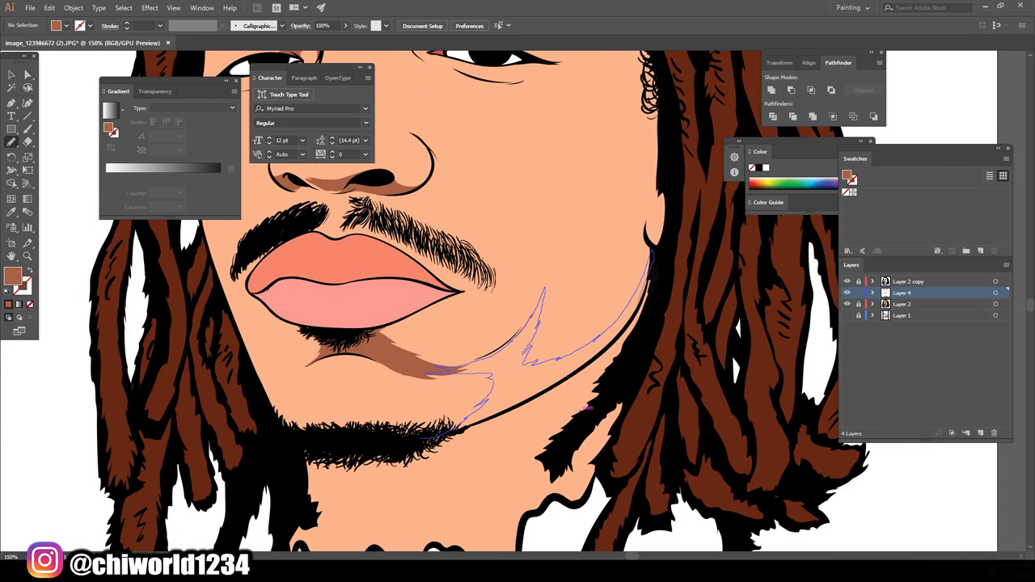
# Paint a brown shadow along the chin and down the neck under the jaw
pyautogui.moveTo(586, 407); pyautogui.dragTo(585, 408)
pyautogui.hotkey('ctrl', '+')
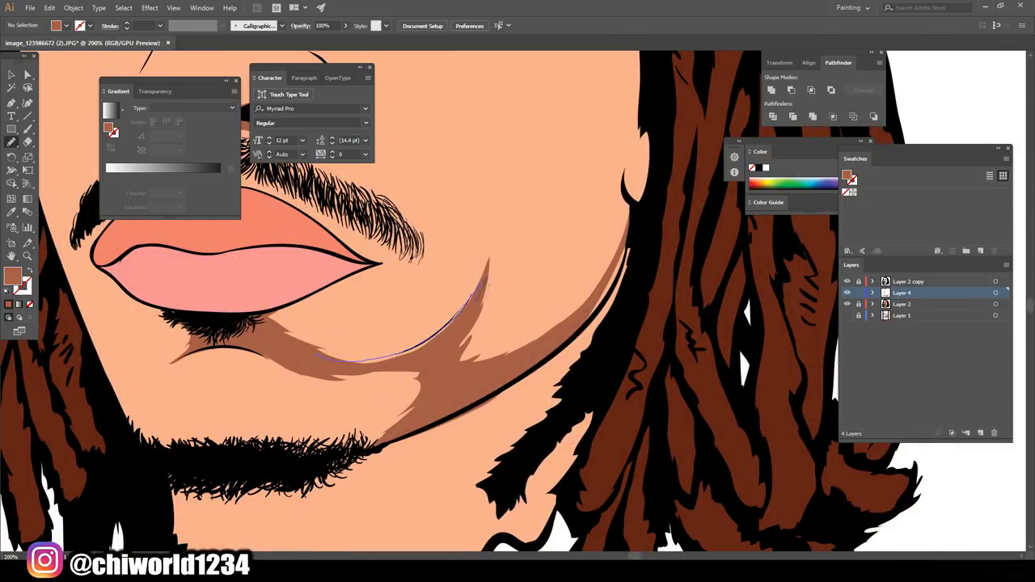
pyautogui.moveTo(487, 279); pyautogui.dragTo(487, 279)
pyautogui.hotkey('ctrl', '-')
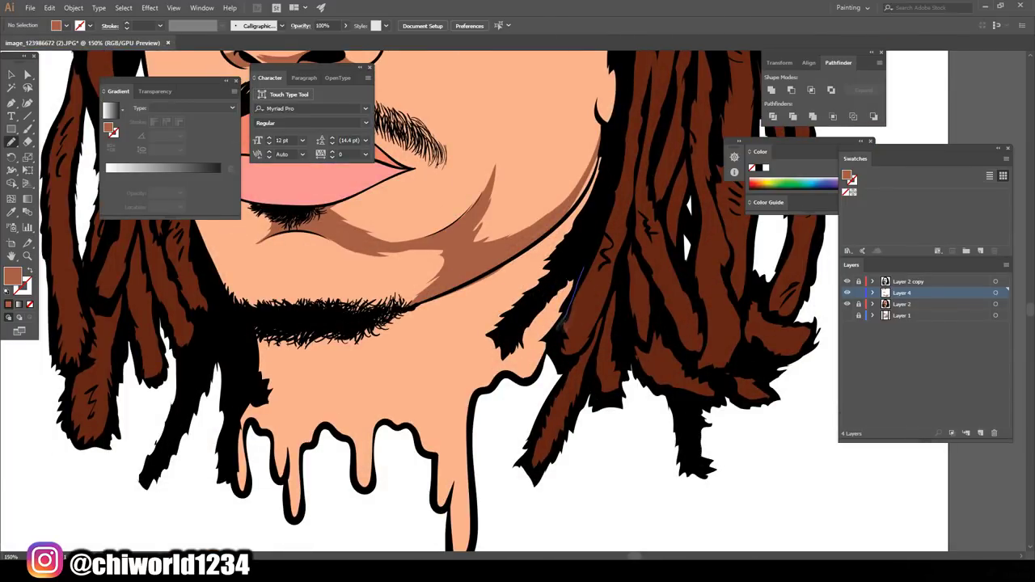
pyautogui.moveTo(477, 376); pyautogui.dragTo(339, 411)
# Shade the neck drip brown, tracing the shadow down to its tip
pyautogui.hotkey('ctrl', '+')
pyautogui.moveTo(333, 286); pyautogui.dragTo(387, 300)
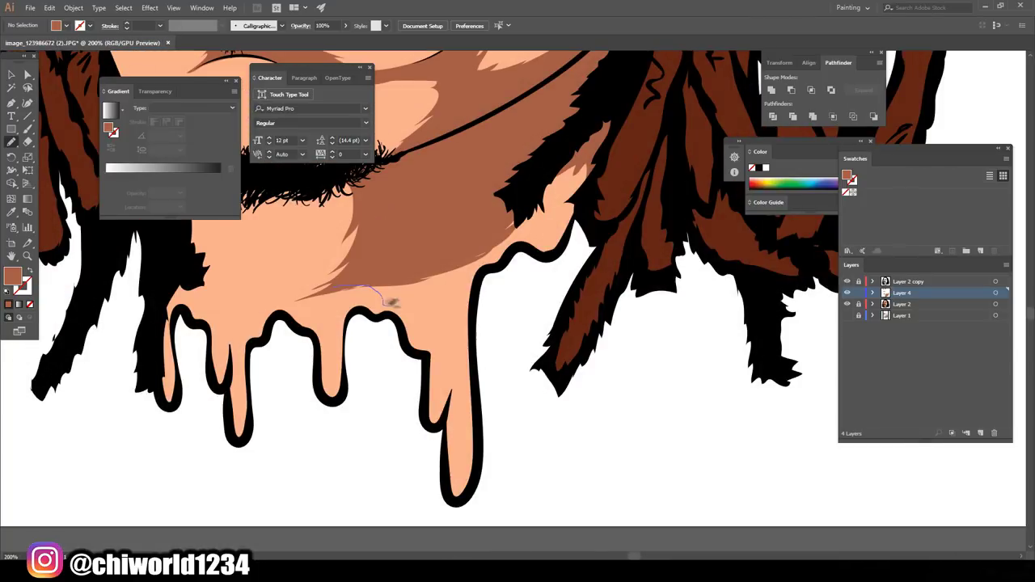
pyautogui.moveTo(450, 439); pyautogui.dragTo(495, 263)
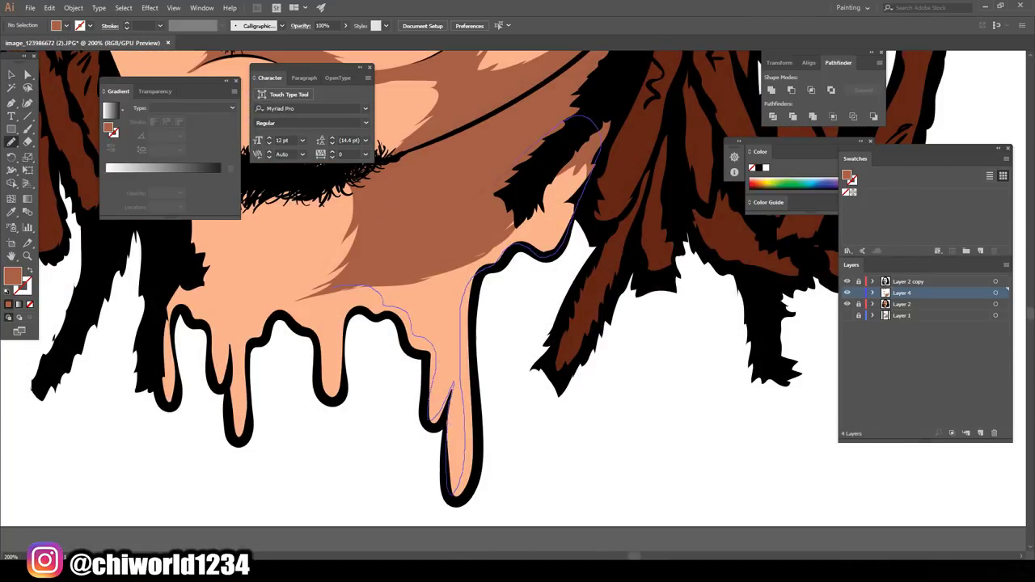
pyautogui.moveTo(597, 123); pyautogui.dragTo(599, 121)
pyautogui.moveTo(456, 495); pyautogui.dragTo(479, 267)
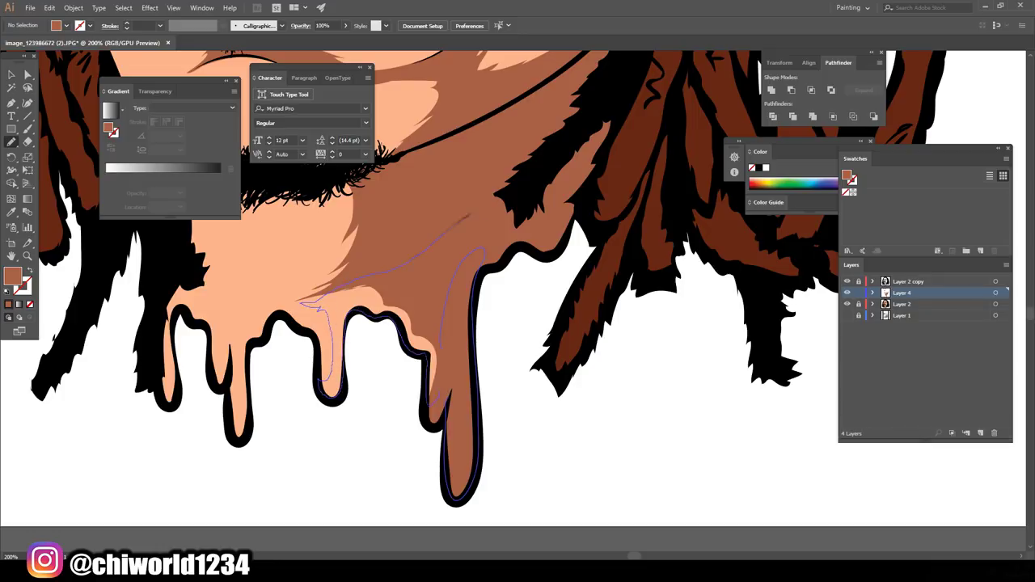
# Paint a filled brown shadow beneath the chin beard
pyautogui.hotkey('ctrl', '-')
pyautogui.scroll(5, 243, 267)
pyautogui.moveTo(283, 344); pyautogui.dragTo(312, 396)
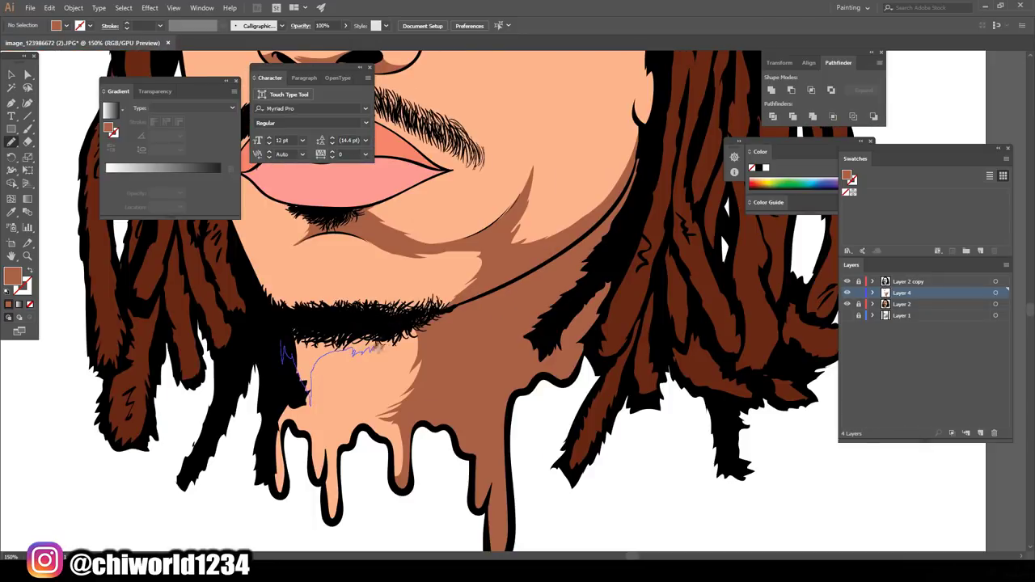
pyautogui.moveTo(301, 331); pyautogui.dragTo(279, 417)
pyautogui.scroll(3, 821, 478)
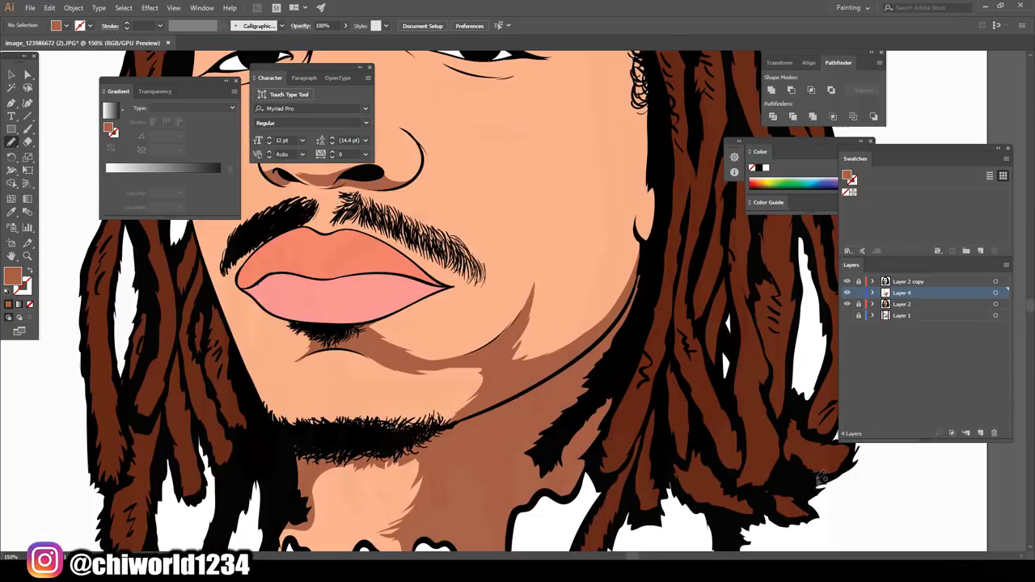
pyautogui.moveTo(441, 411); pyautogui.dragTo(368, 429)
pyautogui.scroll(2, 441, 411)
pyautogui.hotkey('ctrl', '-')
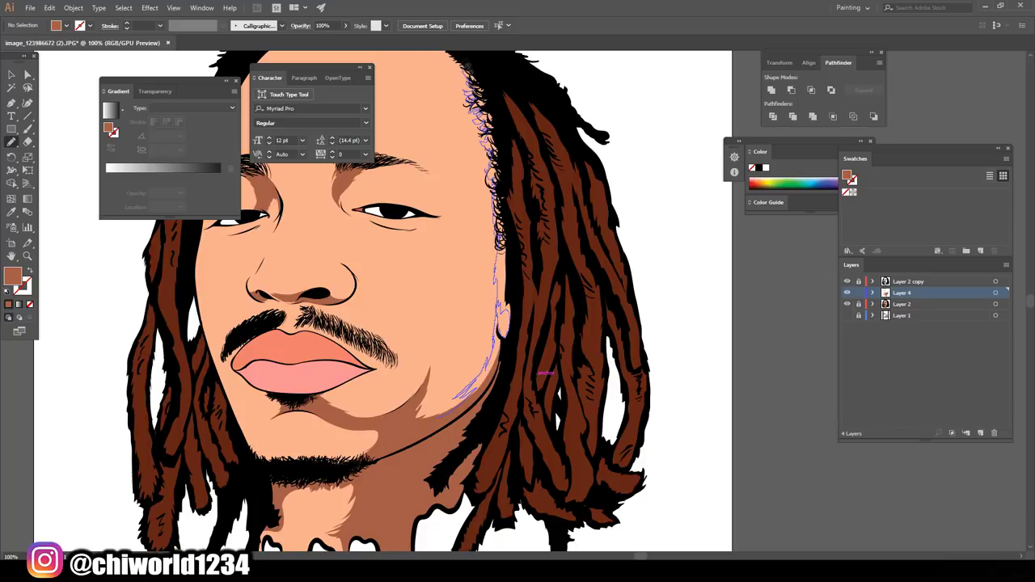
# Paint a thin brown shadow stroke beneath the eye
pyautogui.scroll(3, 613, 412)
pyautogui.hscroll(-2, 612, 413)
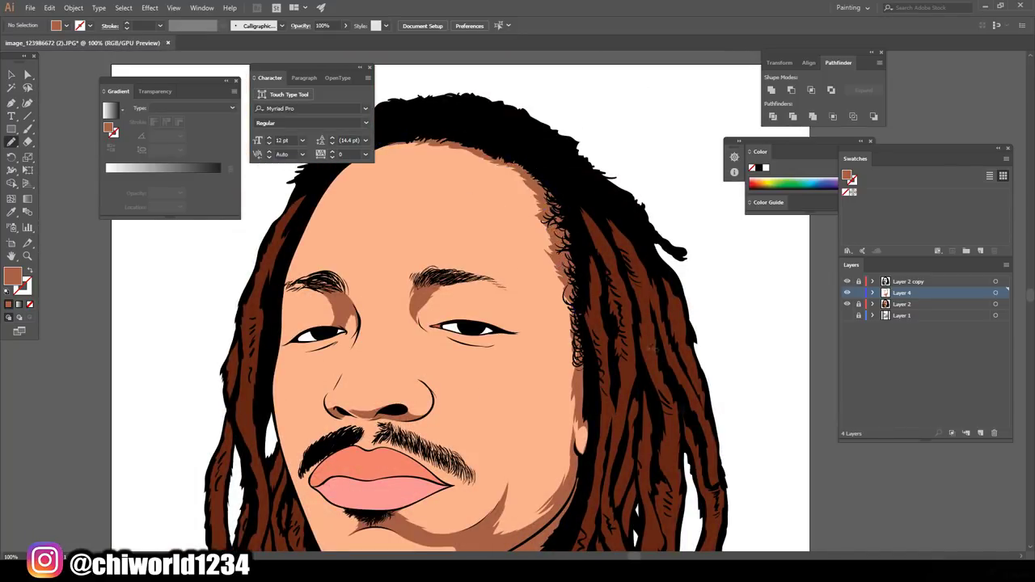
pyautogui.hotkey('ctrl', '0')
pyautogui.scroll(3, 501, 333)
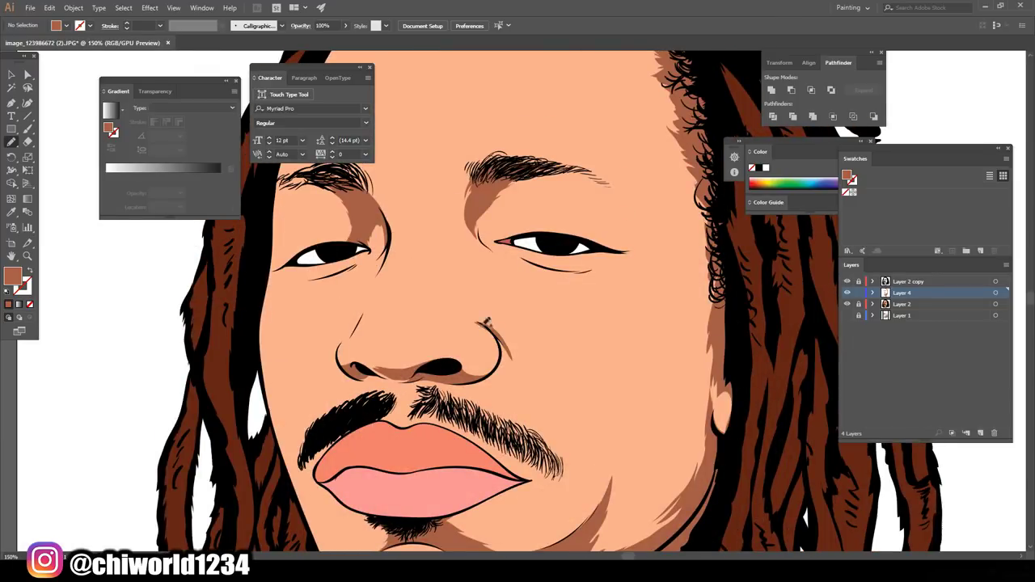
pyautogui.scroll(3, 498, 336)
pyautogui.moveTo(427, 320); pyautogui.dragTo(615, 346)
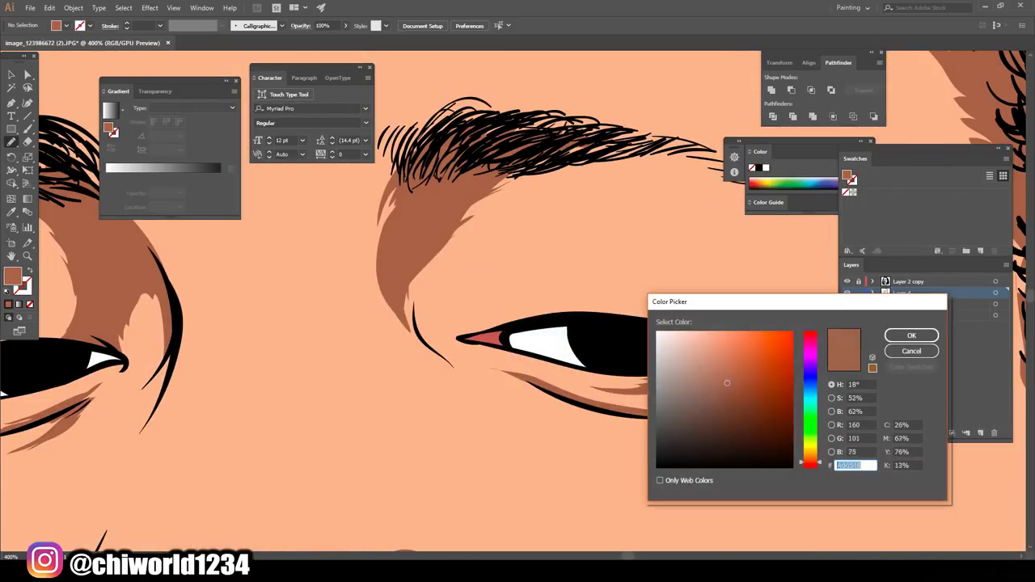
# Choose grey-purple for the eyes, then sample the lip colour and darken it to A4443C
pyautogui.moveTo(810, 463); pyautogui.dragTo(809, 374)
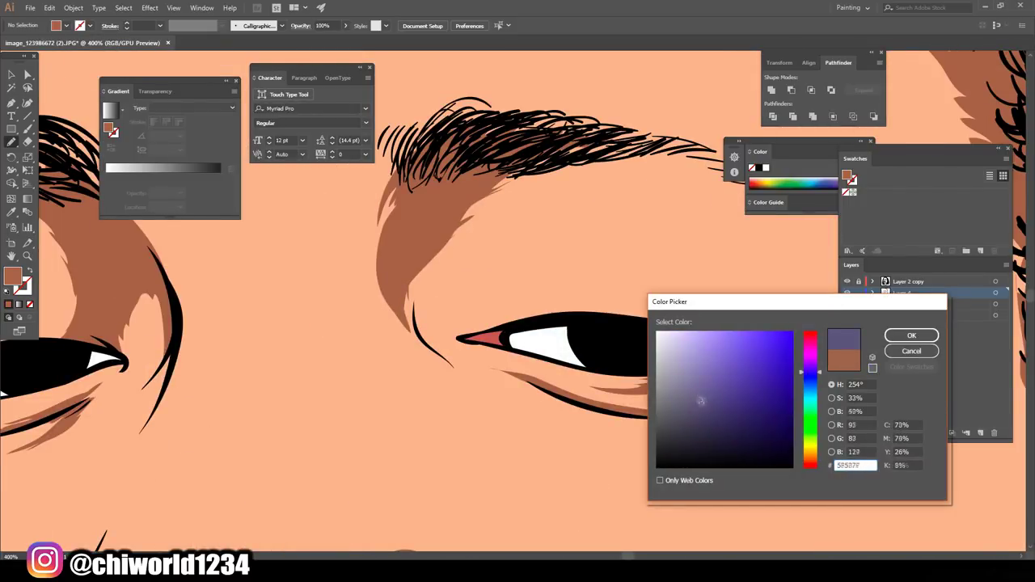
pyautogui.press('Return')
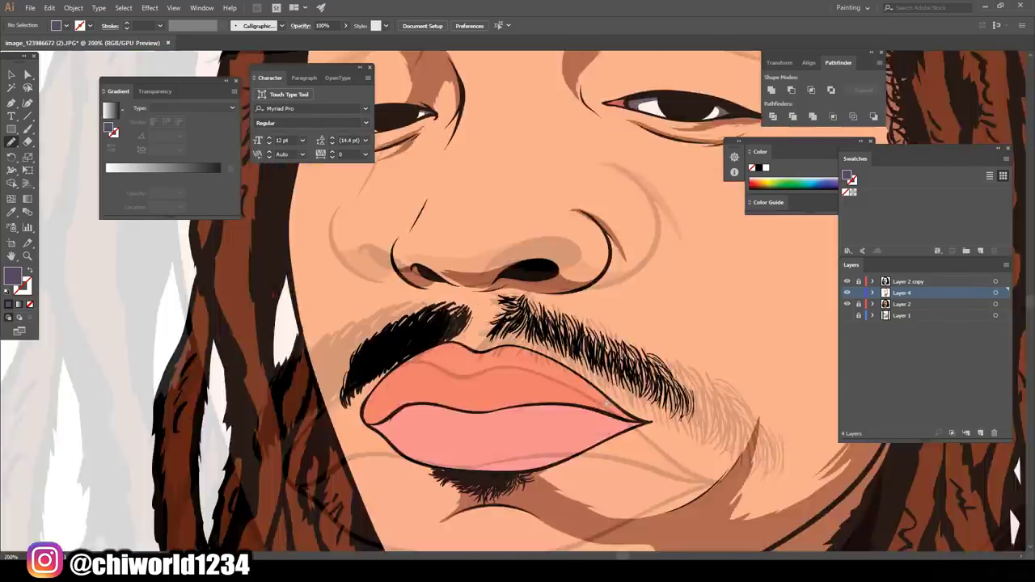
pyautogui.press('i')
pyautogui.click(486, 389)
pyautogui.doubleClick(12, 276)
pyautogui.moveTo(809, 453); pyautogui.dragTo(816, 473)
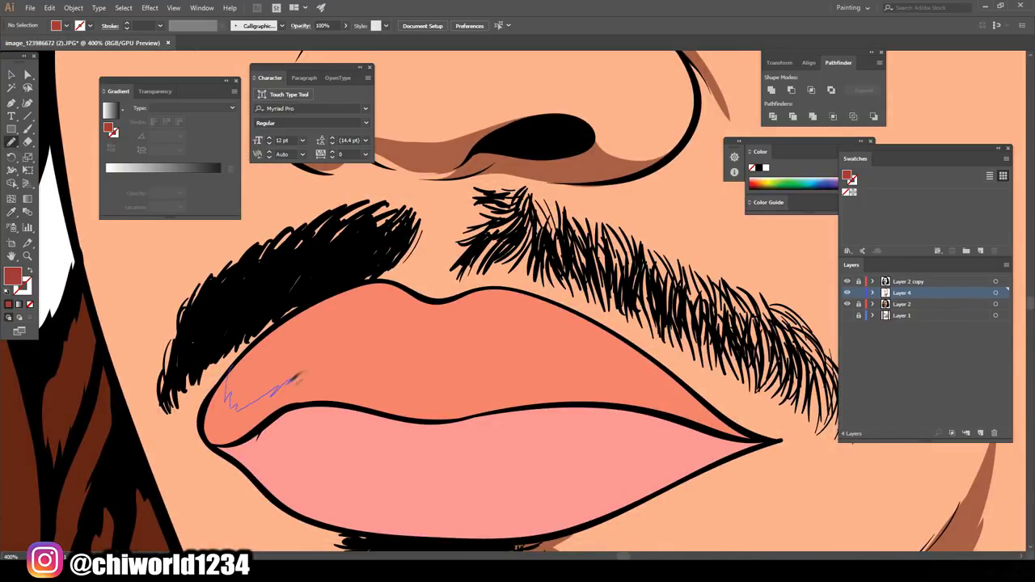
# Paint dark red shading across the upper lip and along the lower lip line
pyautogui.moveTo(471, 369)
pyautogui.mouseDown()
pyautogui.moveTo(608, 369)
pyautogui.moveTo(756, 438)
pyautogui.moveTo(400, 411)
pyautogui.mouseUp()
pyautogui.moveTo(235, 440); pyautogui.dragTo(241, 387)
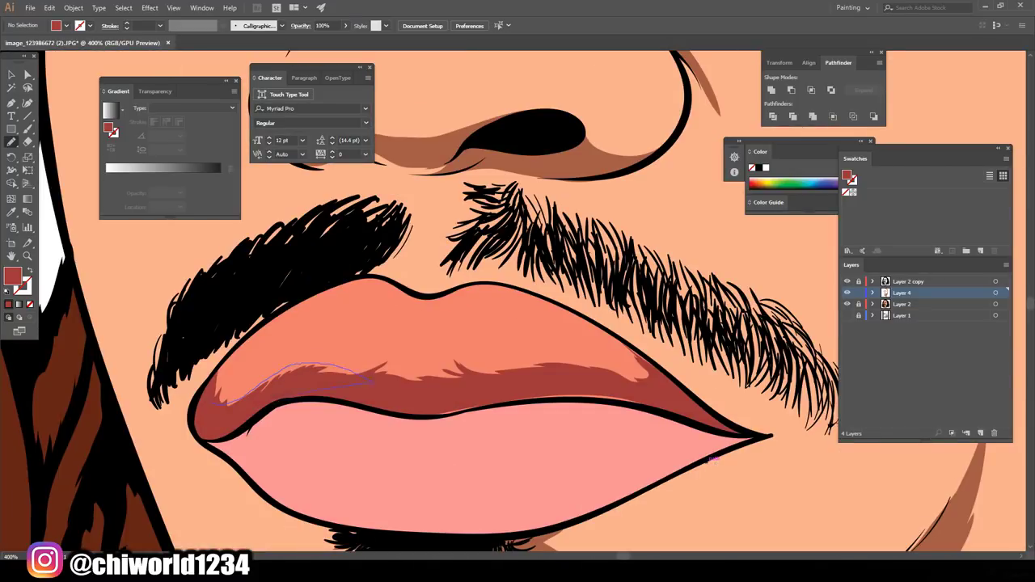
pyautogui.moveTo(380, 411); pyautogui.dragTo(453, 413)
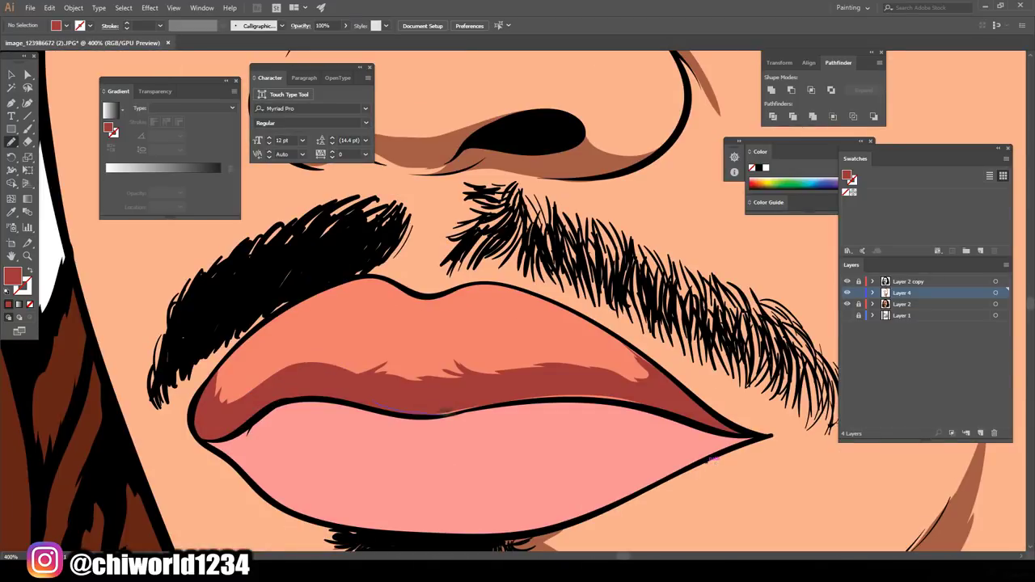
pyautogui.moveTo(670, 413); pyautogui.dragTo(671, 412)
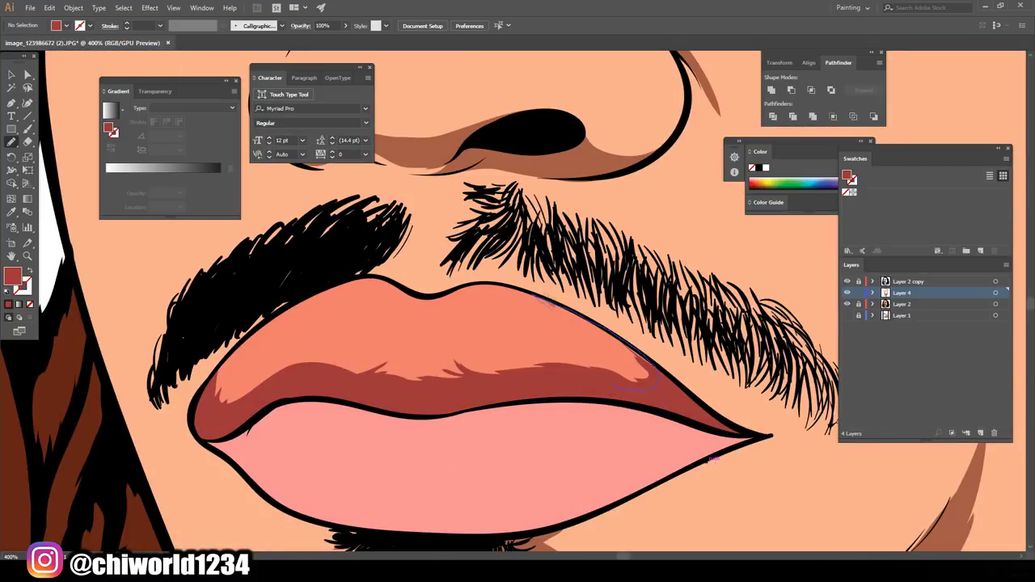
pyautogui.moveTo(584, 311); pyautogui.dragTo(505, 307)
# Add lighter pink highlights along the lower lip edge using a sampled, lightened lip pink
pyautogui.moveTo(572, 350); pyautogui.dragTo(522, 317)
pyautogui.press('h')
pyautogui.press('i')
pyautogui.click(334, 390)
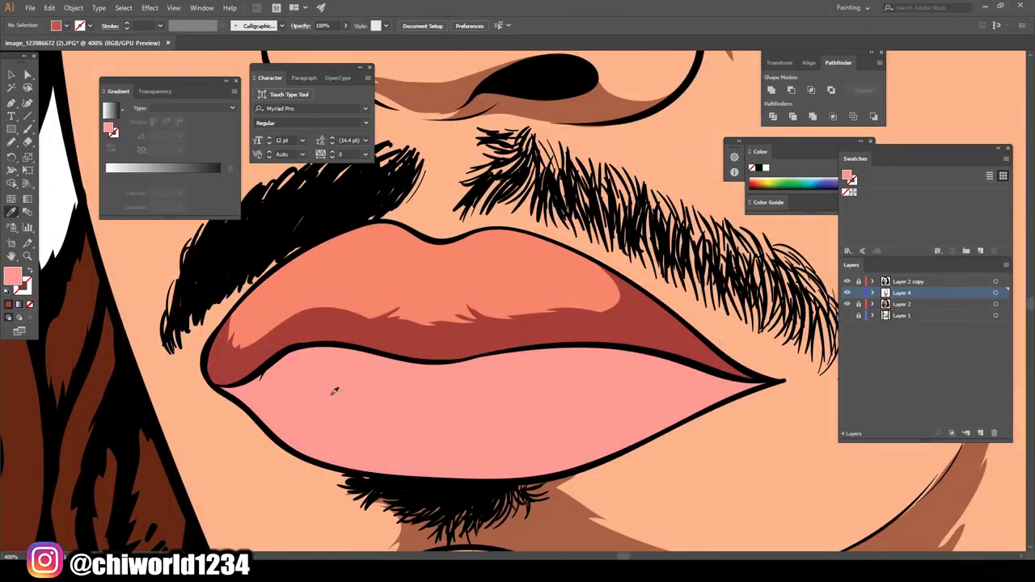
pyautogui.doubleClick(12, 276)
pyautogui.click(914, 335)
pyautogui.press('n')
pyautogui.moveTo(772, 385)
pyautogui.mouseDown()
pyautogui.moveTo(590, 467)
pyautogui.moveTo(511, 363)
pyautogui.moveTo(269, 436)
pyautogui.moveTo(219, 386)
pyautogui.mouseUp()
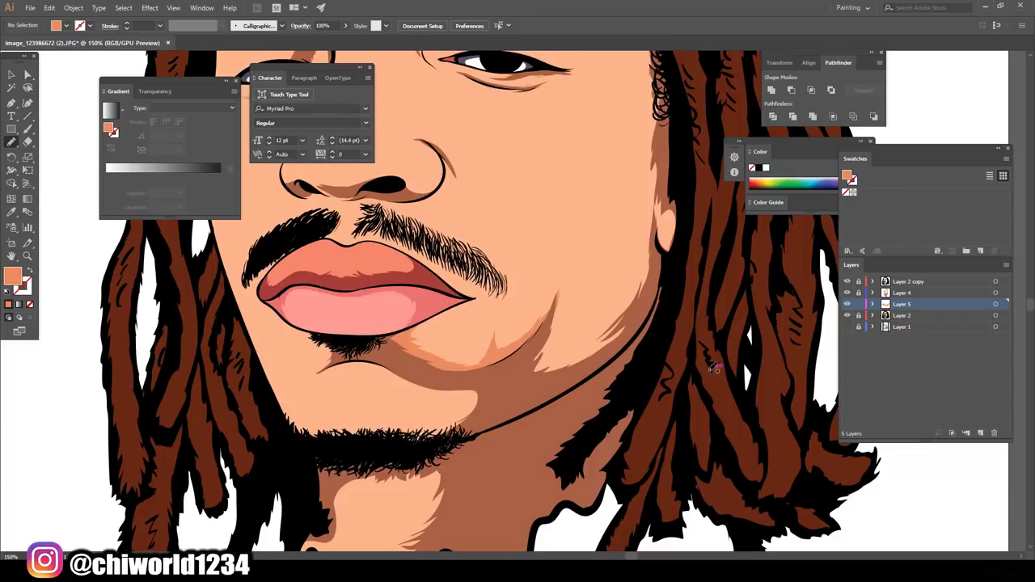
# Paint warm darker shading along the lower chin and up the cheek
pyautogui.moveTo(276, 402); pyautogui.dragTo(418, 417)
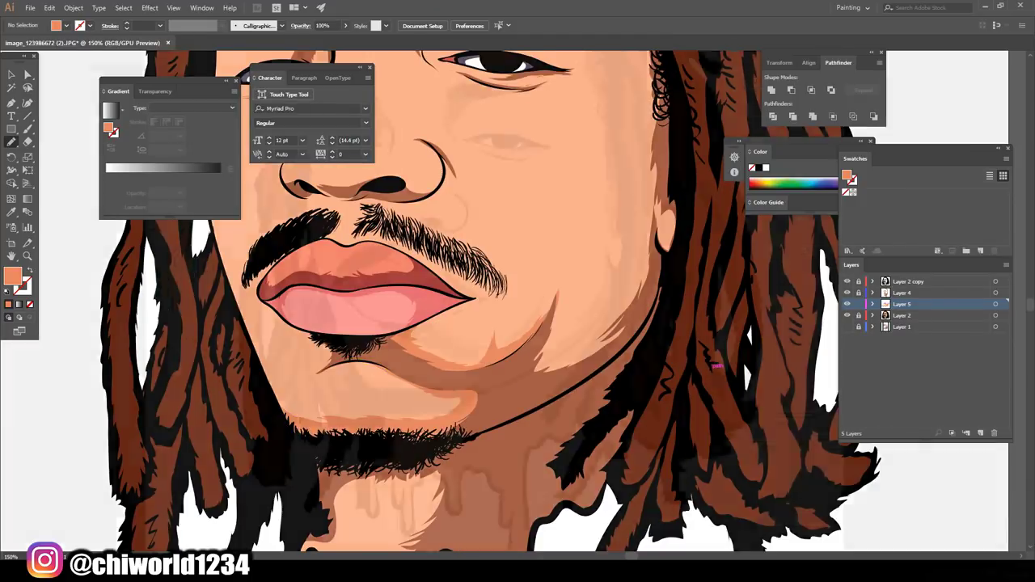
pyautogui.moveTo(715, 365); pyautogui.dragTo(578, 437)
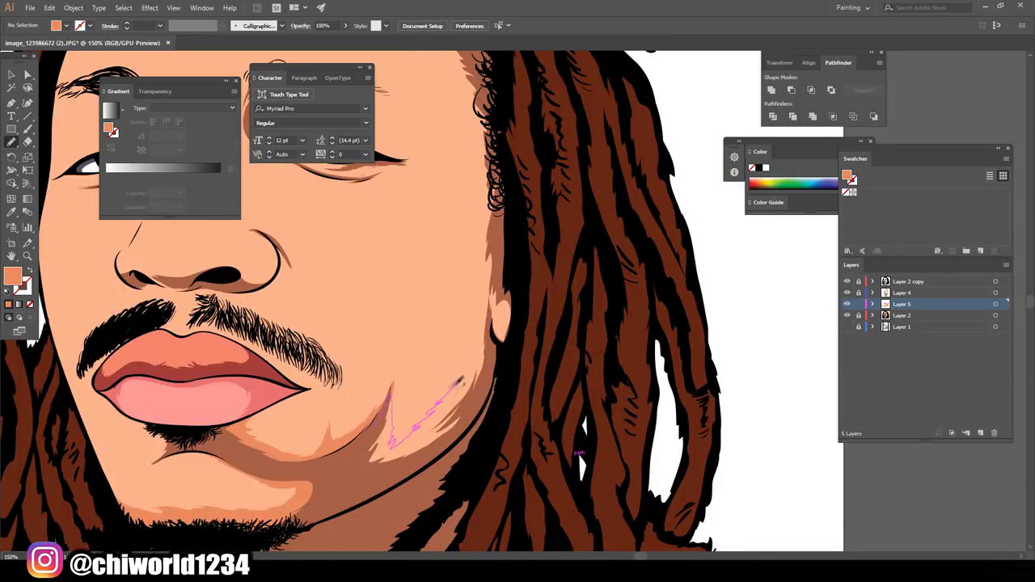
pyautogui.moveTo(449, 393); pyautogui.dragTo(501, 390)
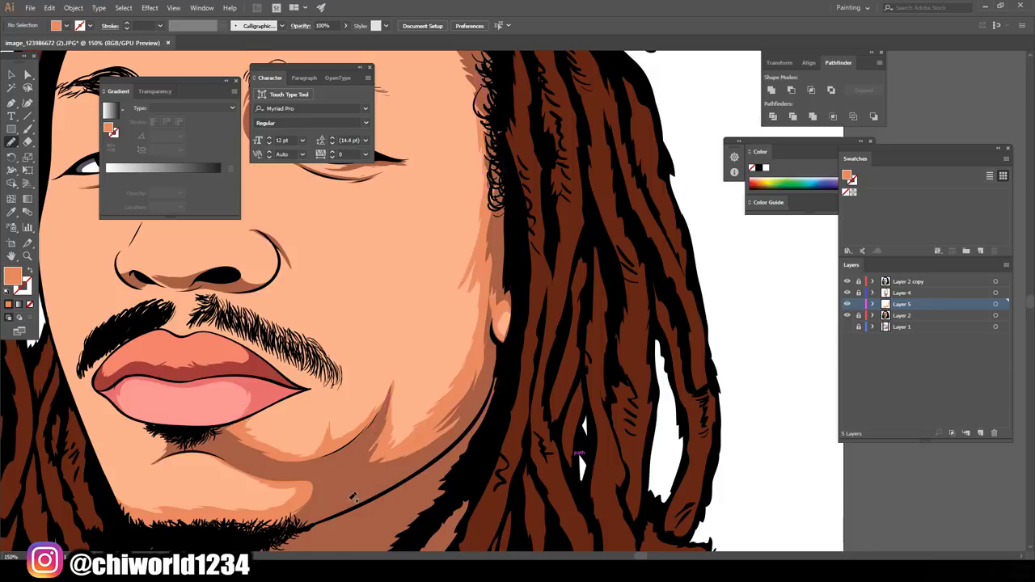
pyautogui.scroll(-5, 353, 496)
pyautogui.scroll(8, 494, 463)
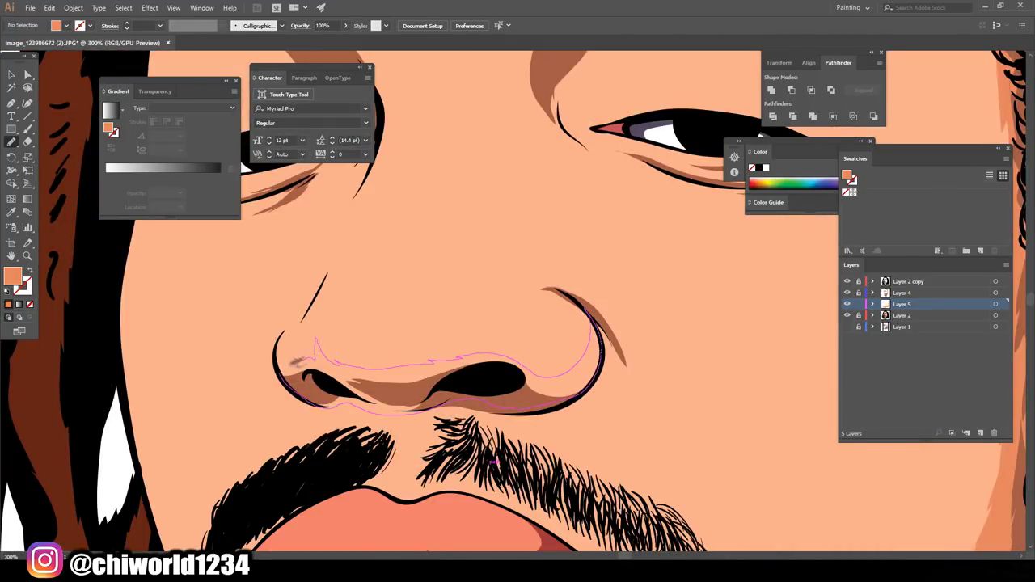
pyautogui.scroll(-2, 494, 463)
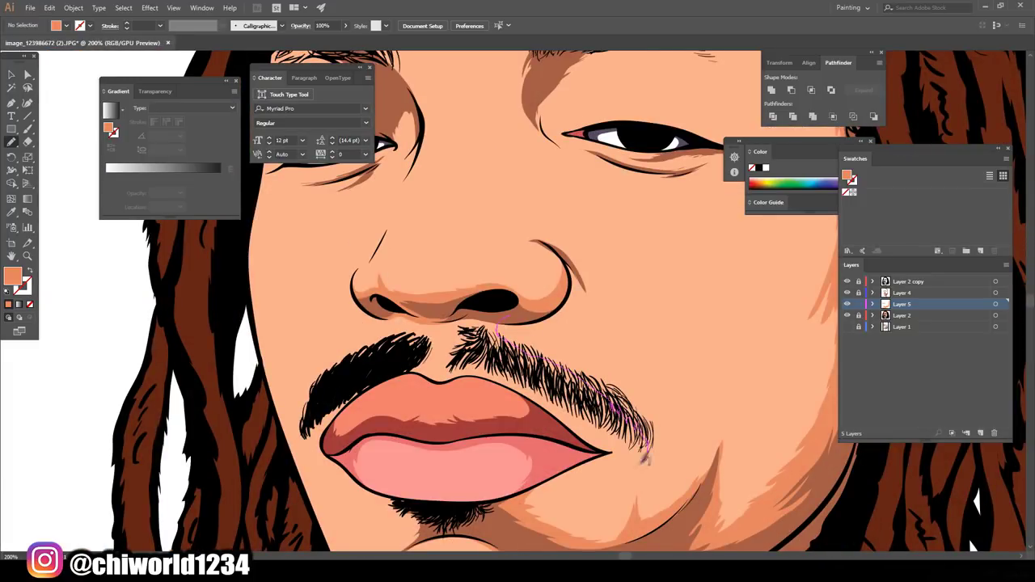
# Shade under the nose, the moustache and the eye socket, then sample the FFB992 skin tone
pyautogui.moveTo(618, 465)
pyautogui.mouseDown()
pyautogui.moveTo(450, 325)
pyautogui.moveTo(348, 379)
pyautogui.mouseUp()
pyautogui.scroll(-3, 663, 526)
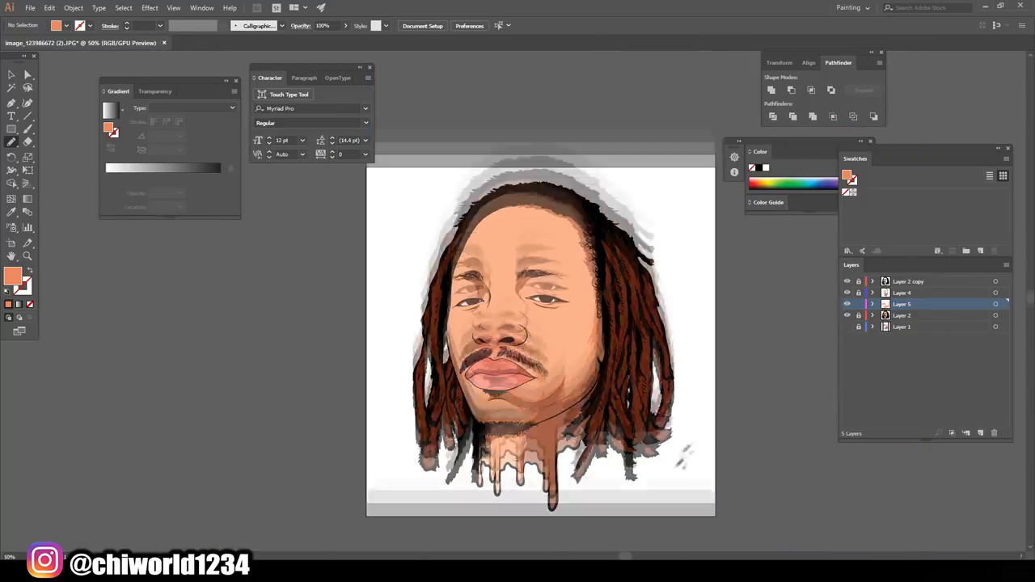
pyautogui.scroll(3, 663, 478)
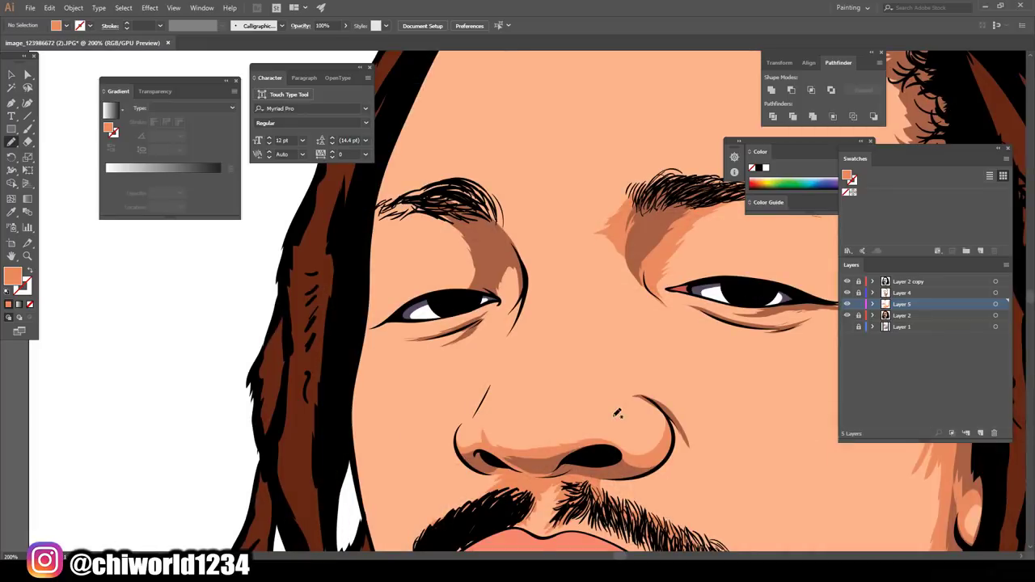
pyautogui.moveTo(485, 293); pyautogui.dragTo(443, 287)
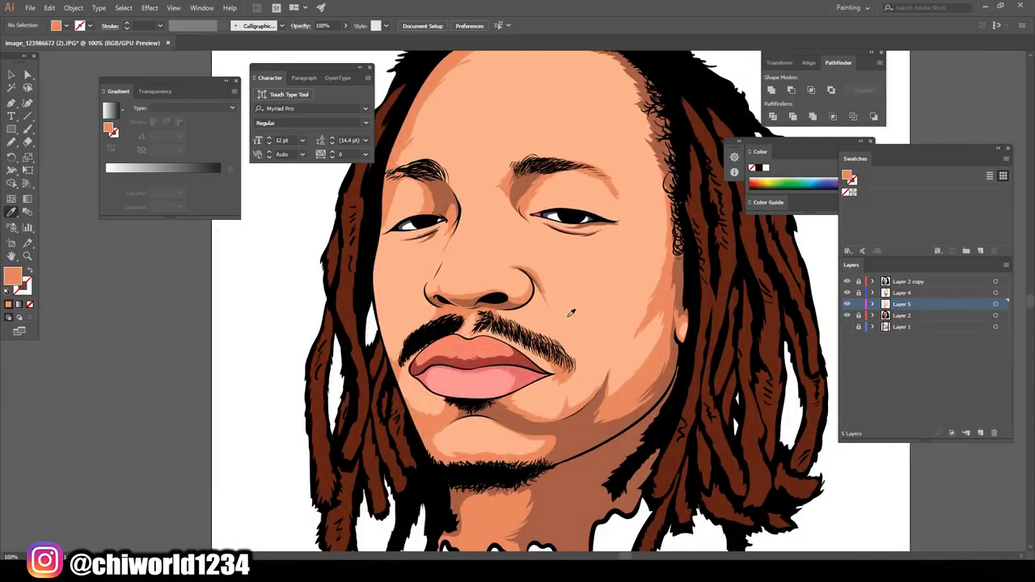
pyautogui.click(571, 313)
pyautogui.doubleClick(12, 277)
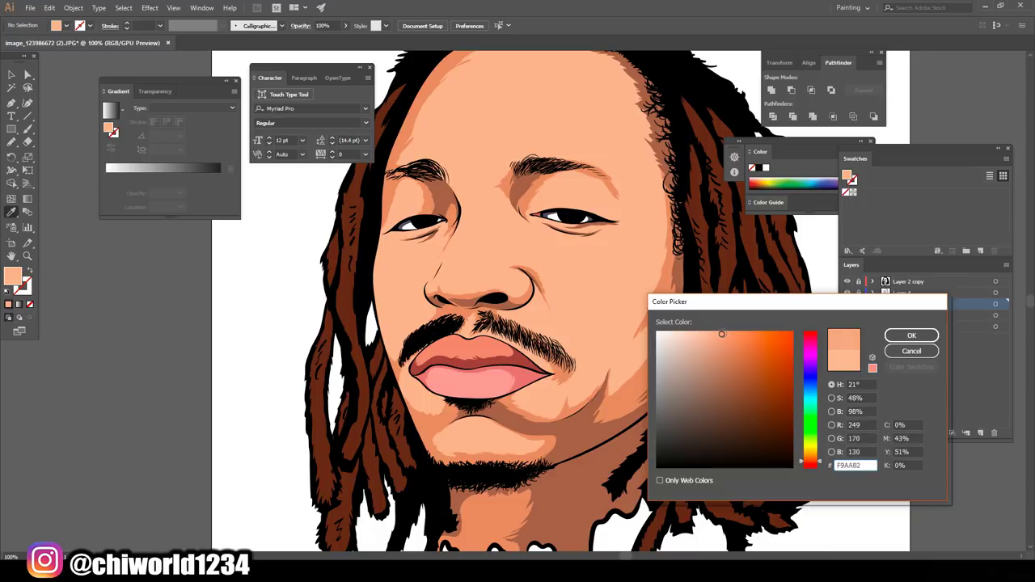
# On Layer 6, draw peach highlights under the chin, beside the nose and up the cheek
pyautogui.press('Return')
pyautogui.click(981, 433)
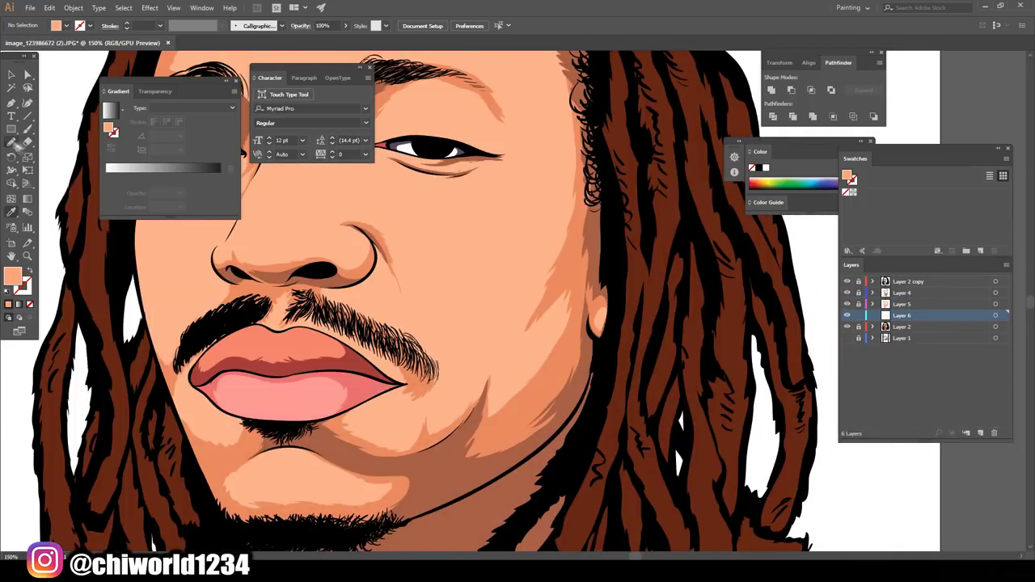
pyautogui.press('n')
pyautogui.moveTo(356, 449); pyautogui.dragTo(410, 422)
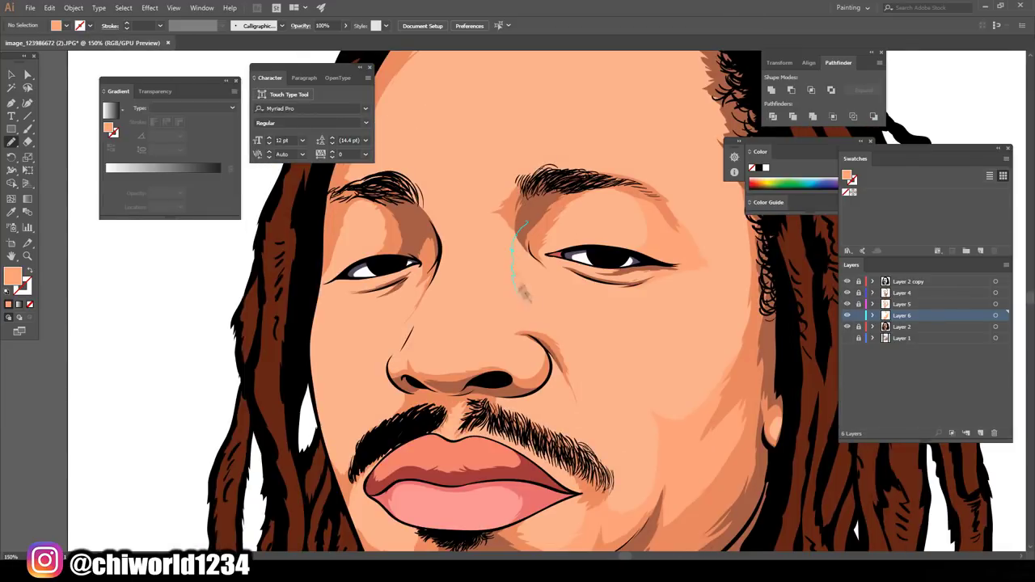
pyautogui.moveTo(523, 296); pyautogui.dragTo(484, 229)
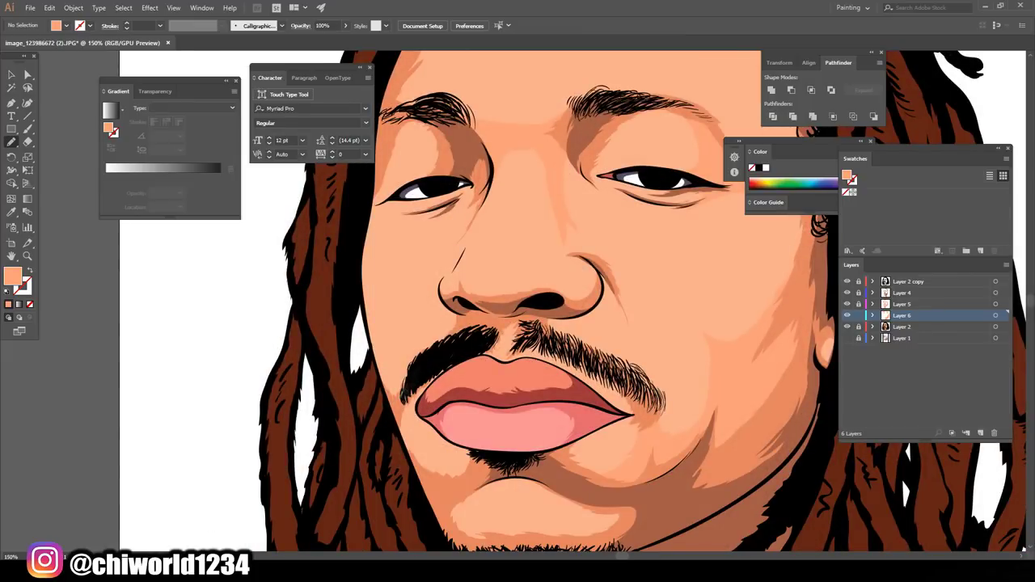
pyautogui.moveTo(402, 396); pyautogui.dragTo(361, 241)
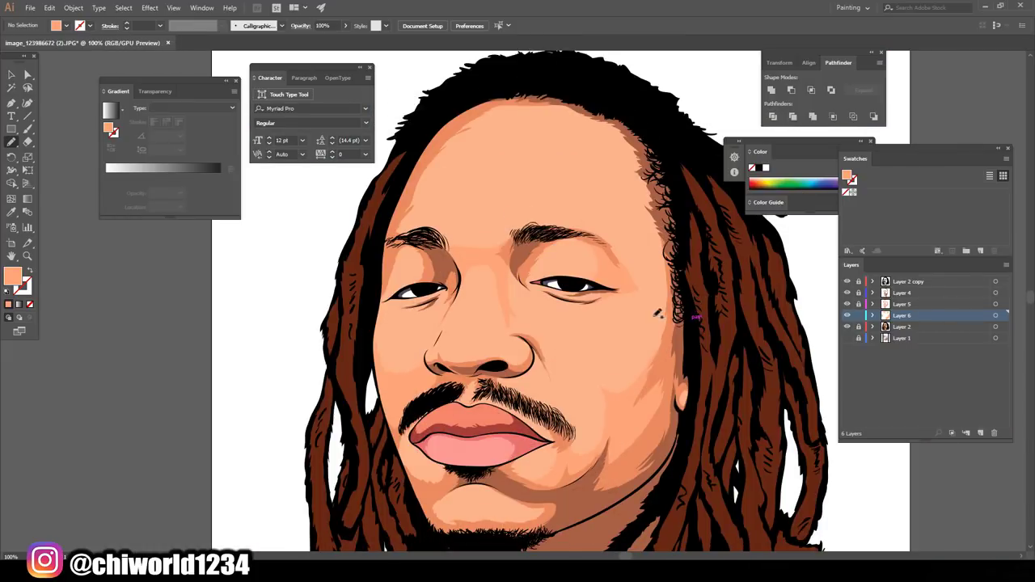
# Draw a nose highlight filled with a lighter peach colour
pyautogui.doubleClick(12, 276)
pyautogui.write('FFD4AE')
pyautogui.press('Return')
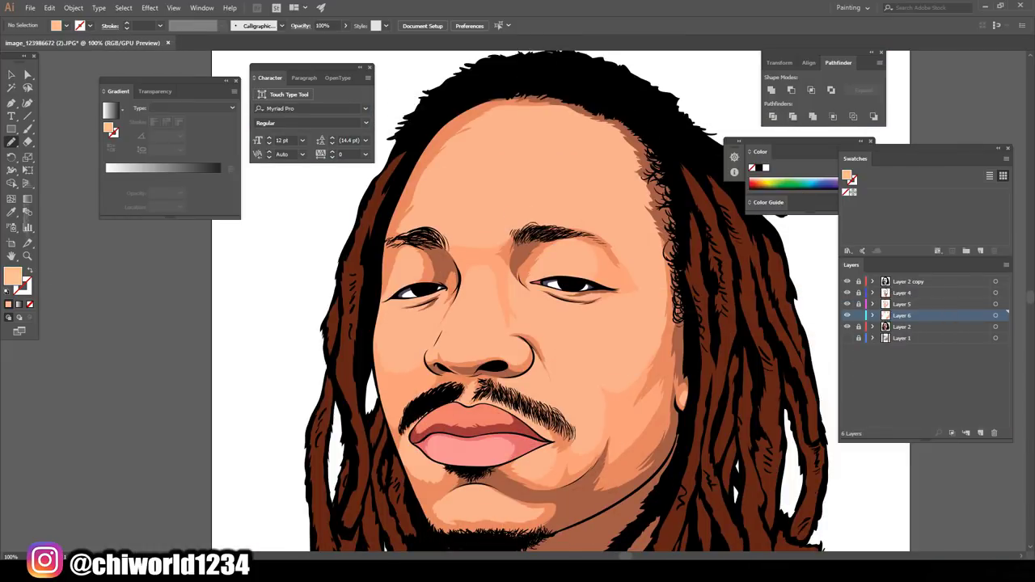
pyautogui.moveTo(453, 346); pyautogui.dragTo(449, 348)
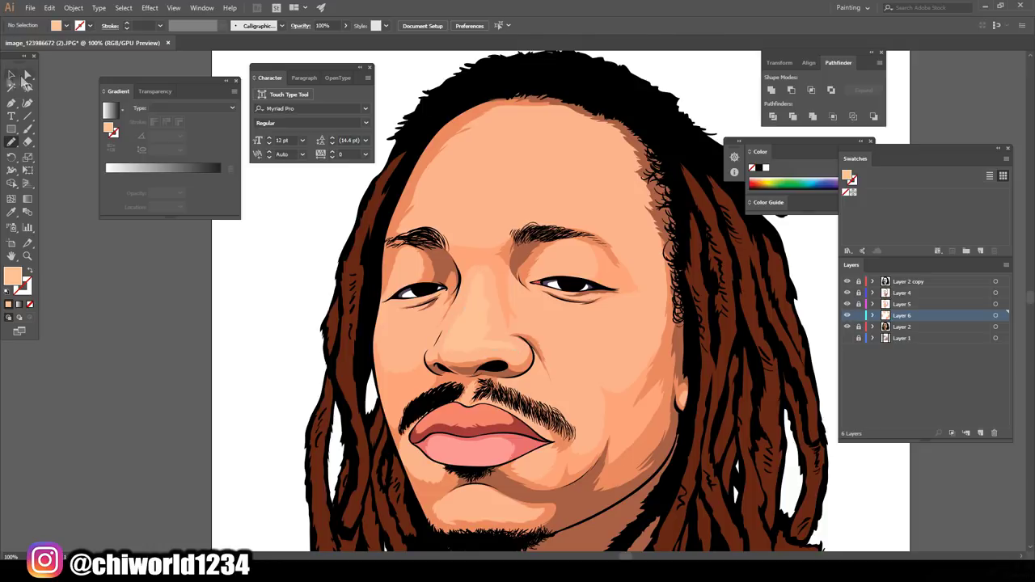
pyautogui.press('v')
pyautogui.doubleClick(12, 277)
pyautogui.press('Return')
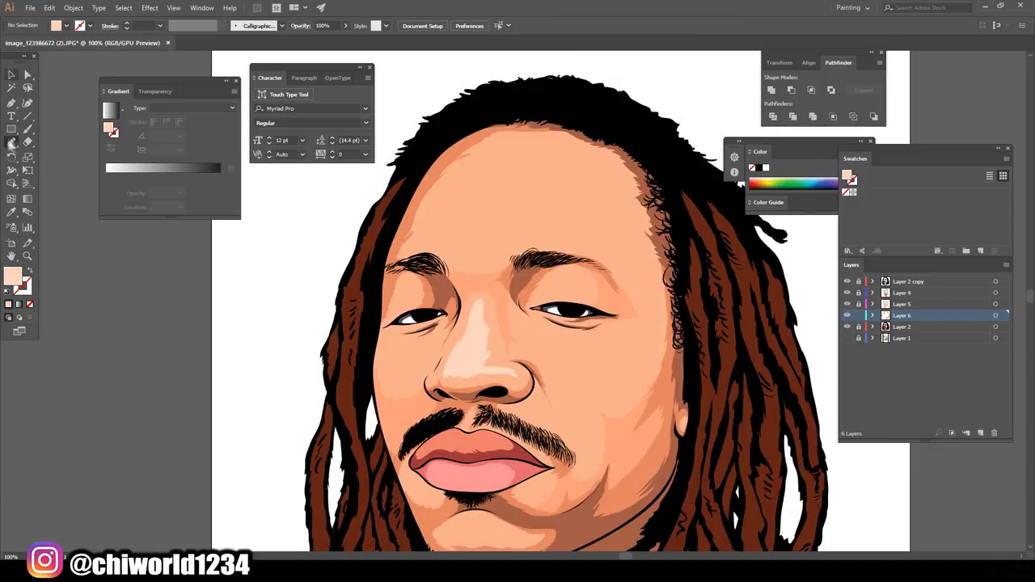
# Draw peach highlight shapes across the forehead, under the eye and beside the moustache
pyautogui.press('n')
pyautogui.moveTo(534, 259); pyautogui.dragTo(579, 252)
pyautogui.moveTo(569, 207); pyautogui.dragTo(467, 182)
pyautogui.moveTo(469, 254); pyautogui.dragTo(464, 253)
pyautogui.scroll(-3, 502, 275)
pyautogui.scroll(3, 524, 301)
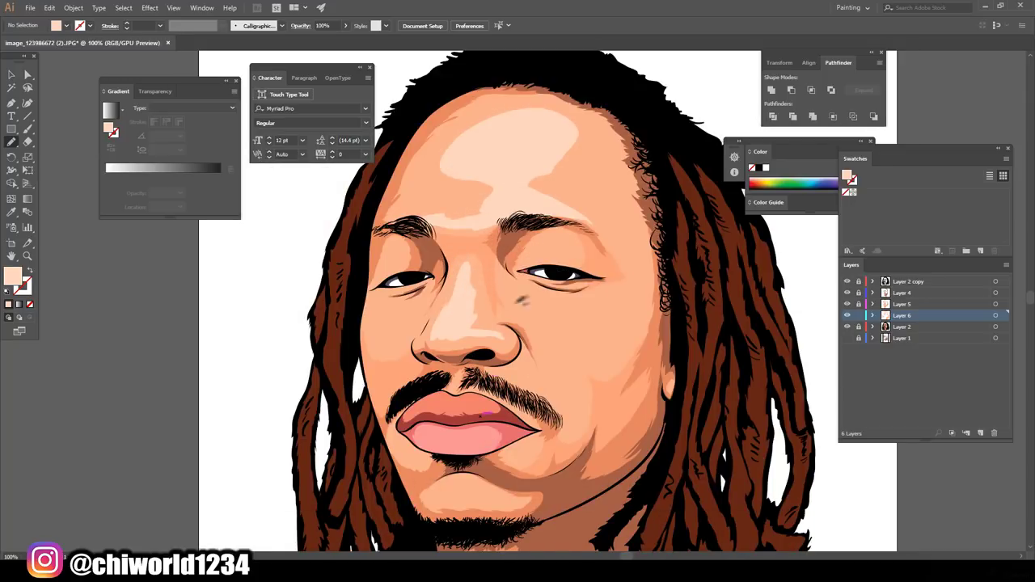
pyautogui.moveTo(612, 312); pyautogui.dragTo(508, 314)
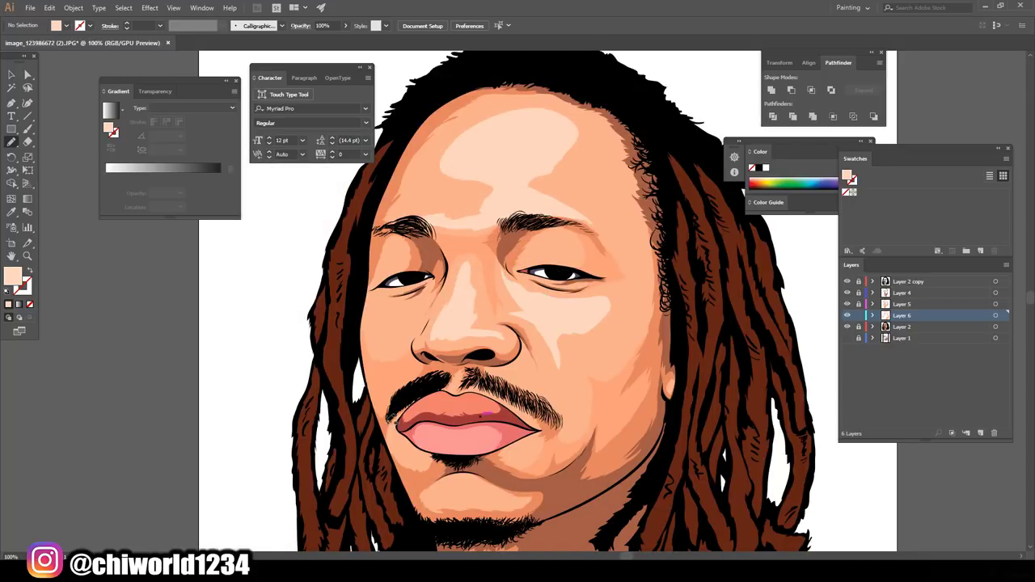
pyautogui.moveTo(554, 409); pyautogui.dragTo(518, 362)
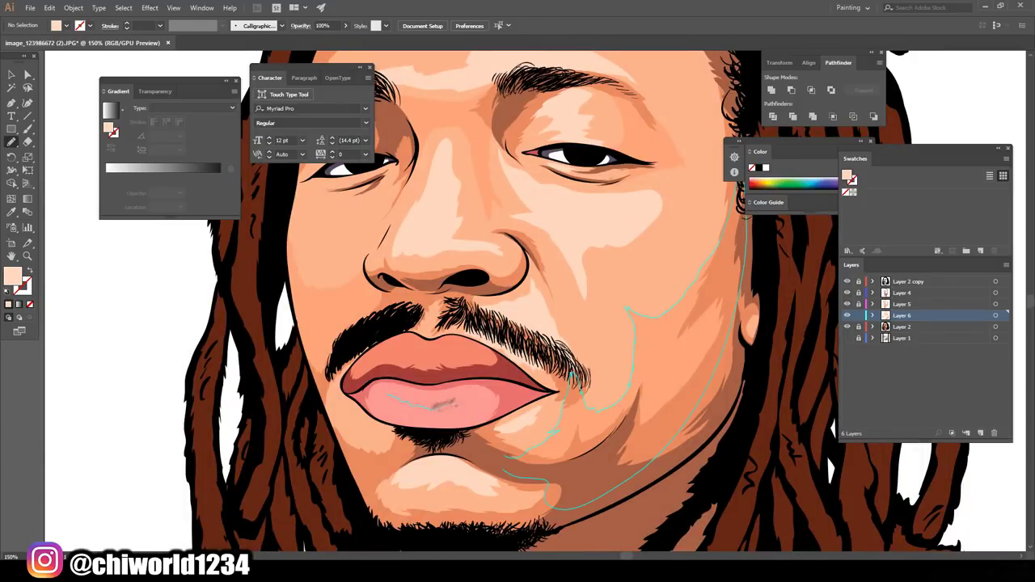
# Draw a highlight shape on the lower lip and fill it pink
pyautogui.moveTo(377, 397); pyautogui.dragTo(477, 391)
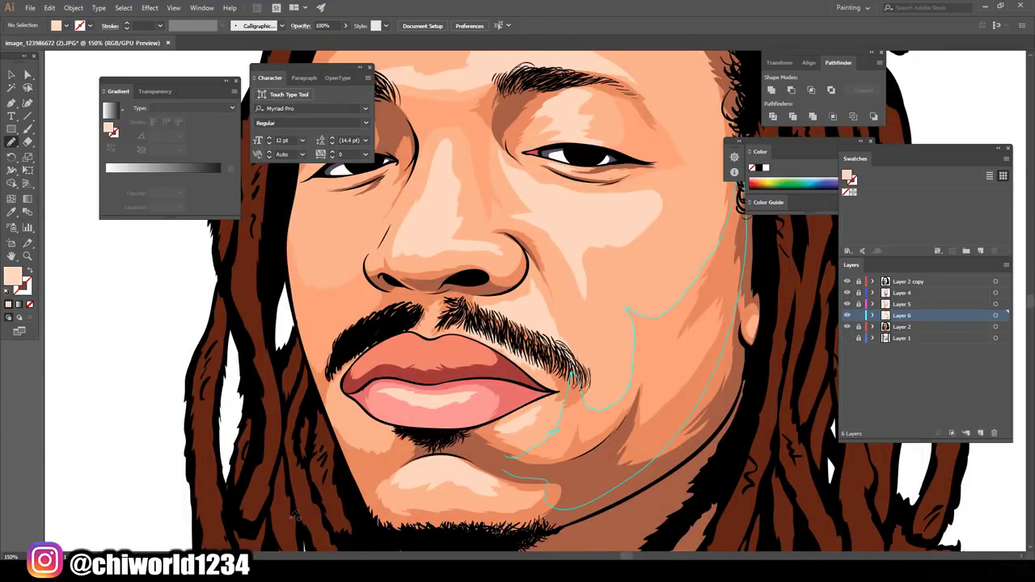
pyautogui.press('v')
pyautogui.doubleClick(12, 277)
pyautogui.click(911, 335)
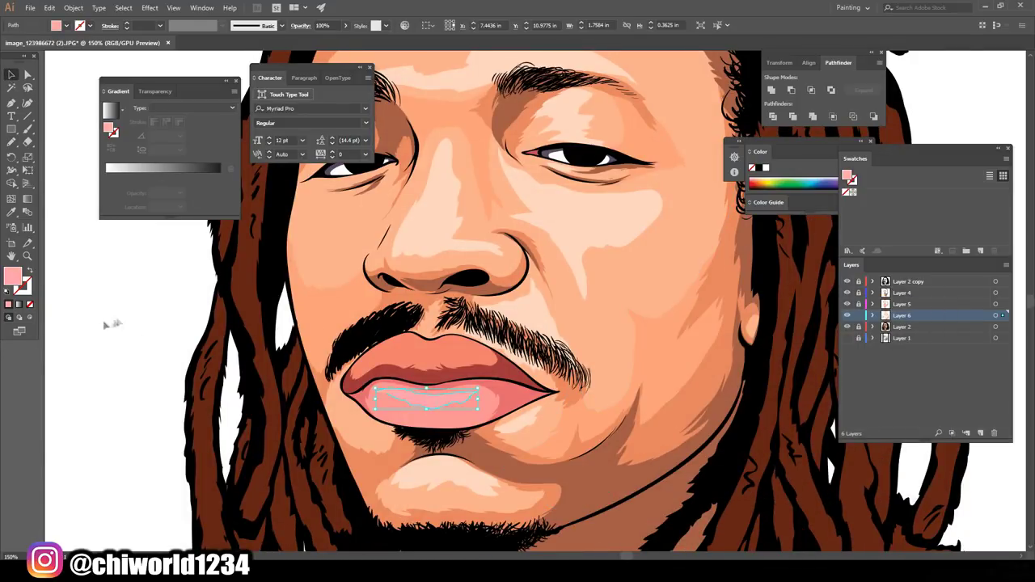
pyautogui.click(124, 427)
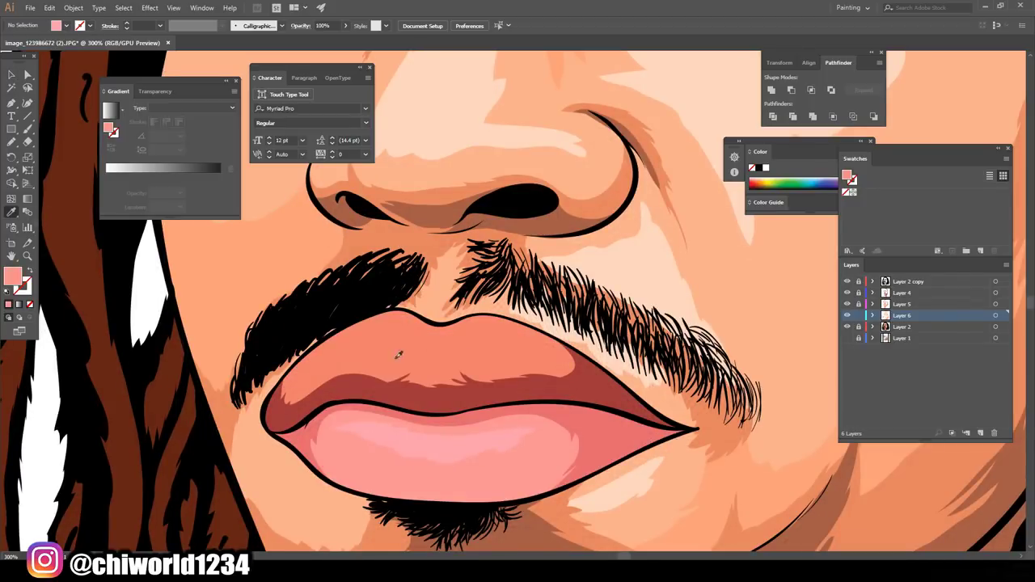
# Choose a more orange fill and draw a light highlight on the upper lip
pyautogui.doubleClick(13, 277)
pyautogui.click(912, 335)
pyautogui.press('n')
pyautogui.moveTo(363, 355); pyautogui.dragTo(426, 330)
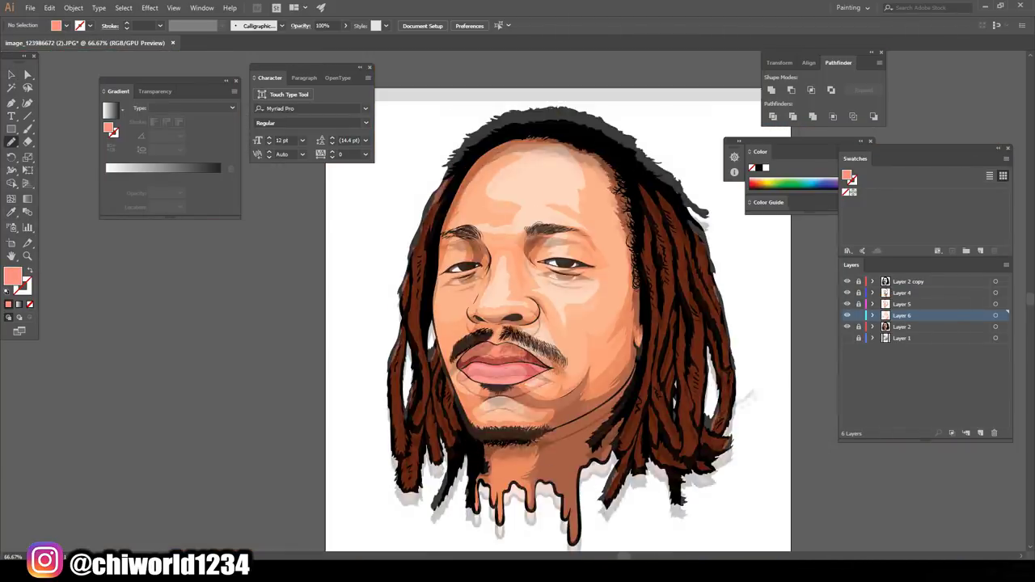
pyautogui.doubleClick(12, 277)
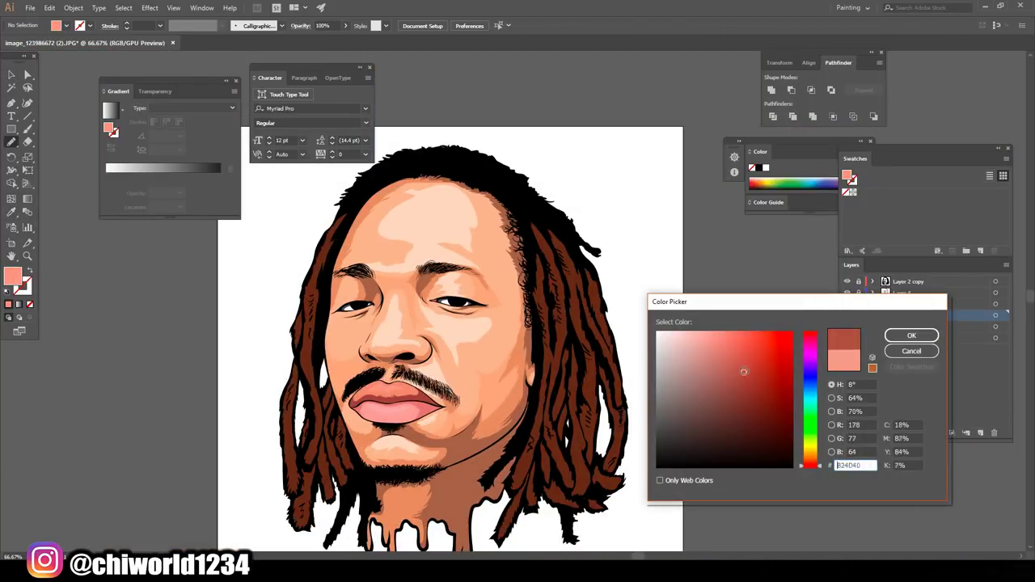
# Set a darker orange fill and paint highlight strands through the right dreadlocks
pyautogui.click(815, 461)
pyautogui.click(912, 335)
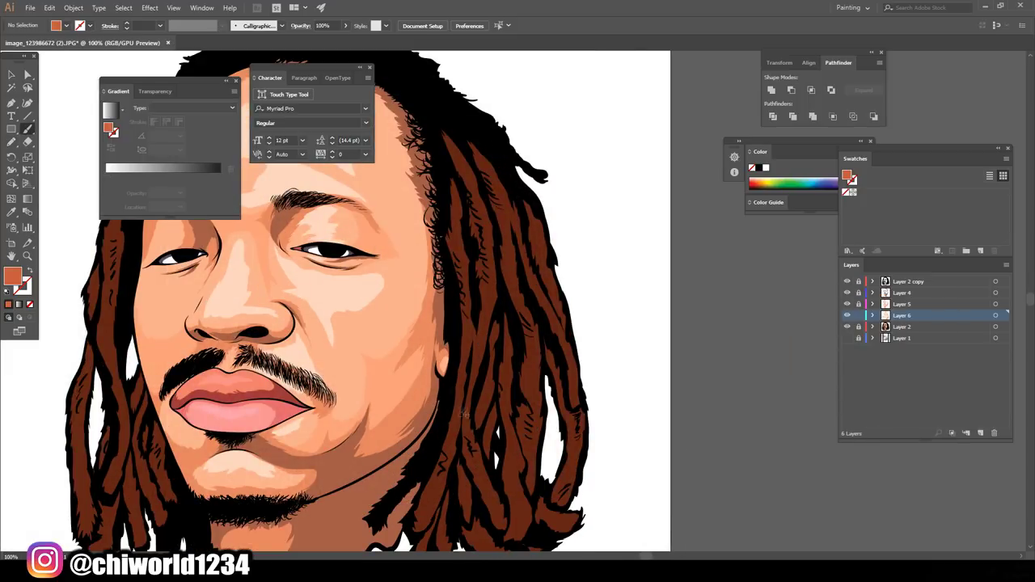
pyautogui.moveTo(510, 414); pyautogui.dragTo(444, 133)
pyautogui.moveTo(503, 308); pyautogui.dragTo(494, 291)
pyautogui.moveTo(542, 320)
pyautogui.mouseDown()
pyautogui.moveTo(515, 240)
pyautogui.moveTo(538, 494)
pyautogui.moveTo(472, 422)
pyautogui.mouseUp()
pyautogui.moveTo(486, 333)
pyautogui.mouseDown()
pyautogui.moveTo(490, 461)
pyautogui.moveTo(503, 506)
pyautogui.mouseUp()
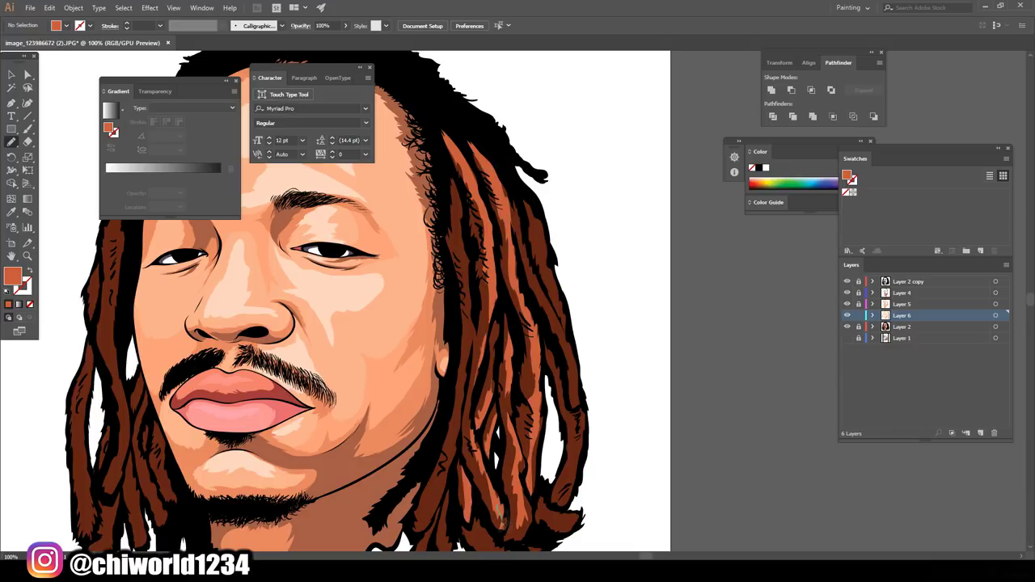
# Add two more orange highlight strands along the right dreadlocks
pyautogui.hotkey('ctrl', '-')
pyautogui.hotkey('ctrl', '-')
pyautogui.moveTo(485, 255); pyautogui.dragTo(481, 390)
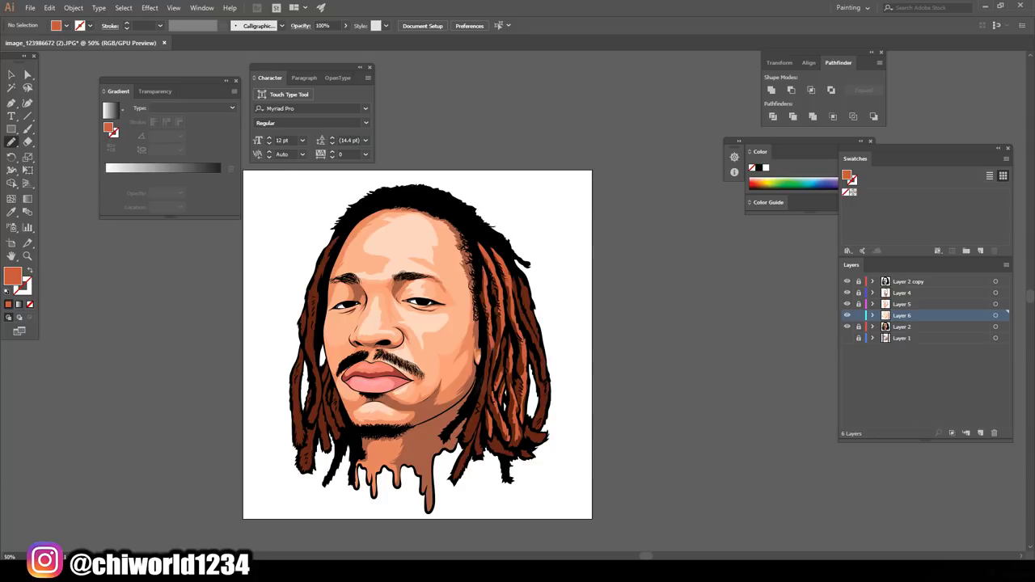
pyautogui.scroll(-2, 509, 296)
pyautogui.scroll(4, 476, 327)
pyautogui.moveTo(672, 457)
pyautogui.mouseDown()
pyautogui.moveTo(687, 356)
pyautogui.moveTo(681, 307)
pyautogui.moveTo(649, 242)
pyautogui.mouseUp()
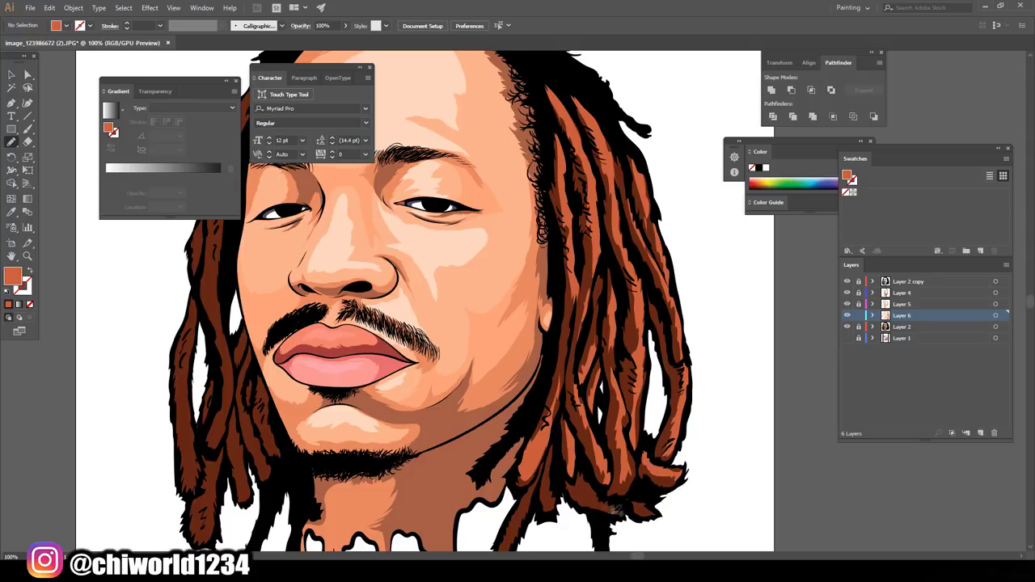
pyautogui.scroll(-3, 469, 521)
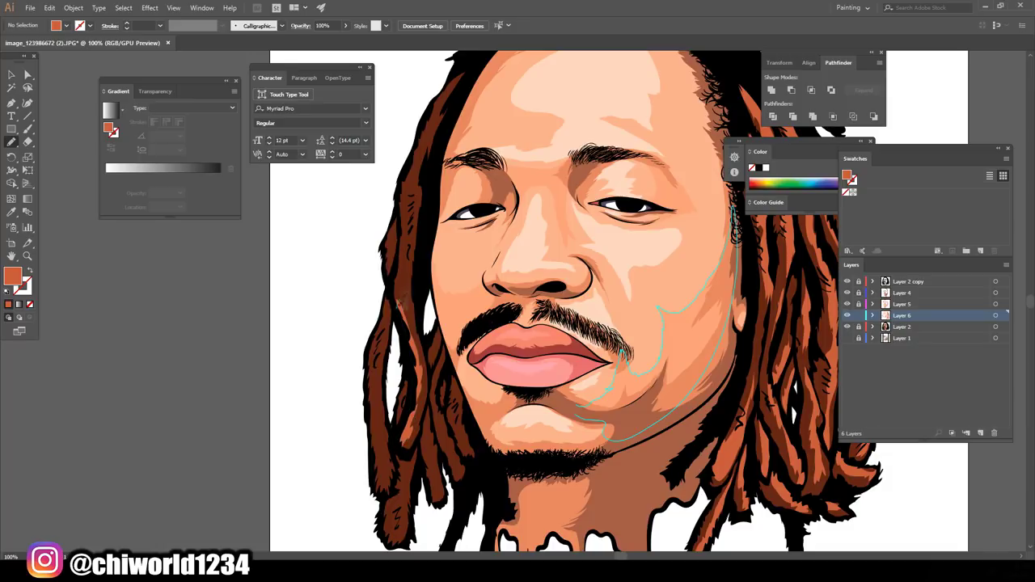
pyautogui.scroll(-1, 624, 300)
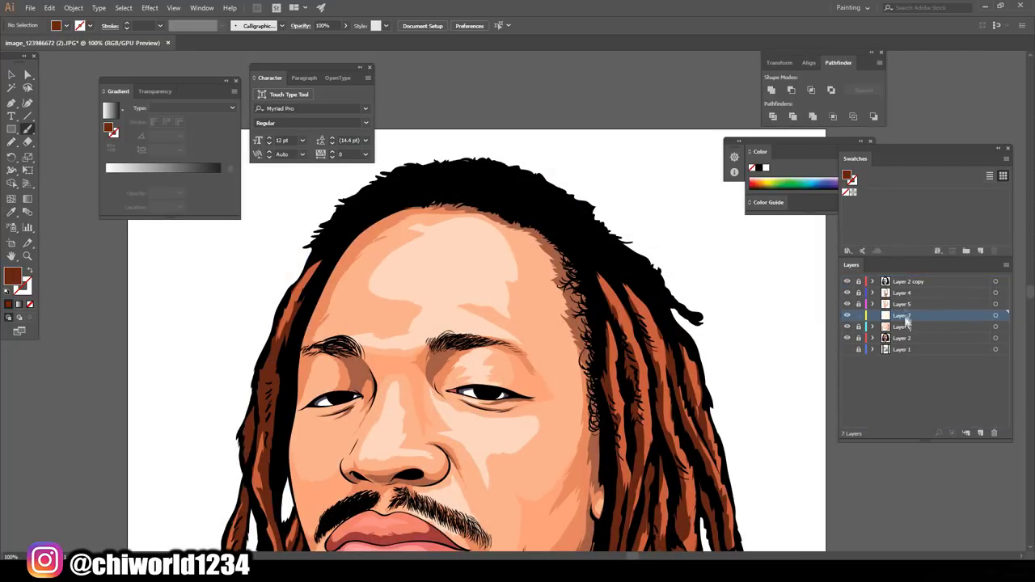
# With a 0.5 pt dark brown stroke and no fill, draw thin curly strands over the top hair
pyautogui.hotkey('shift', 'x')
pyautogui.click(160, 25)
pyautogui.click(174, 52)
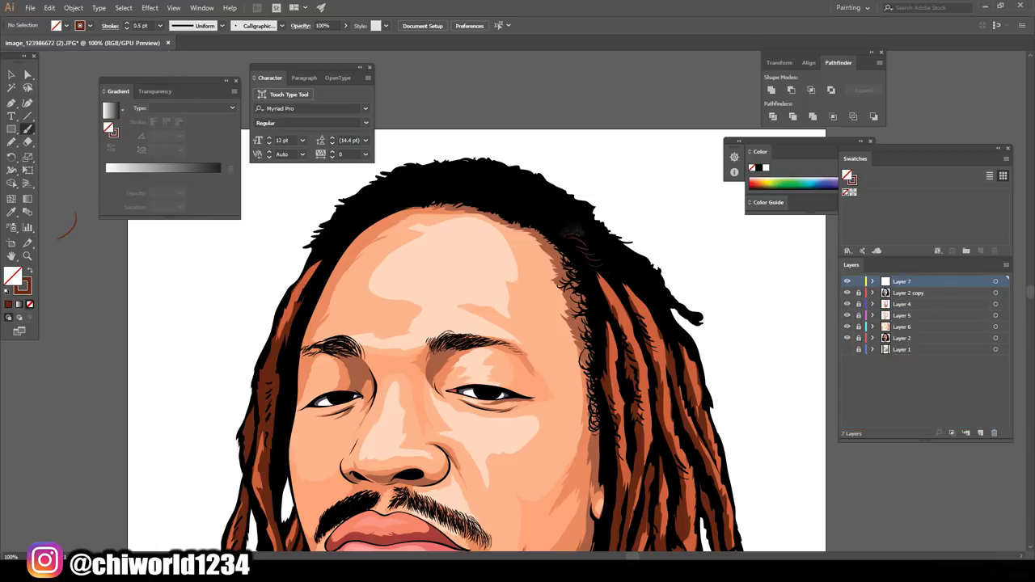
pyautogui.moveTo(640, 276); pyautogui.dragTo(571, 217)
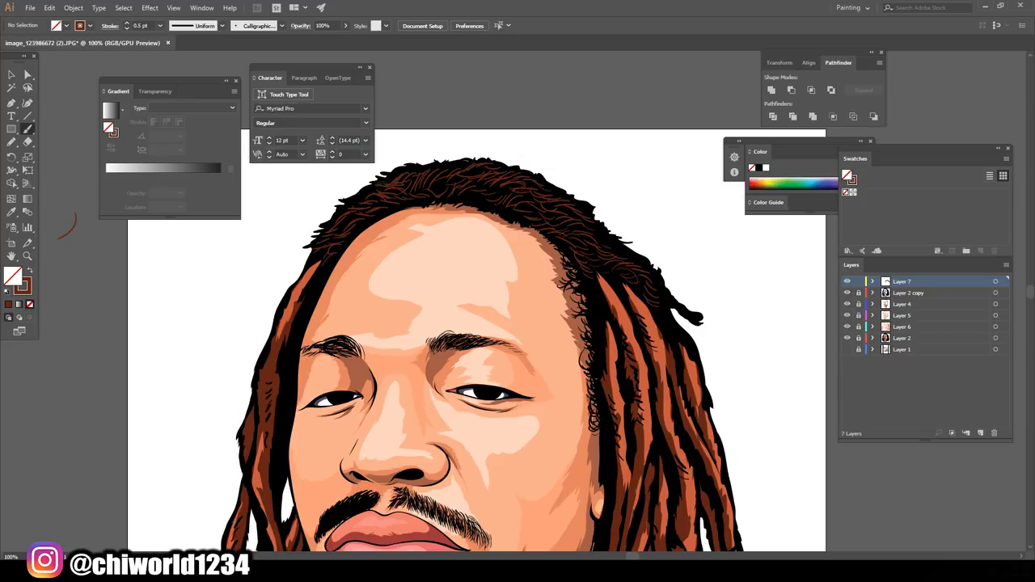
pyautogui.scroll(-2, 378, 191)
pyautogui.scroll(5, 656, 340)
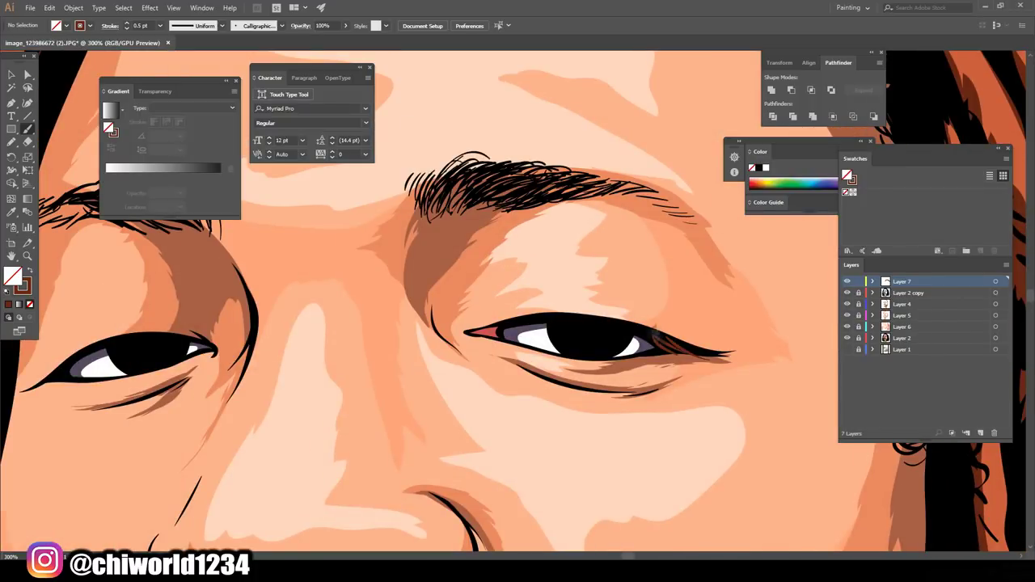
pyautogui.scroll(-3, 73, 360)
pyautogui.scroll(3, 49, 324)
# With no stroke and a white fill, place a small catchlight on the right eye's pupil
pyautogui.press('d')
pyautogui.click(25, 288)
pyautogui.click(29, 304)
pyautogui.doubleClick(11, 276)
pyautogui.click(913, 337)
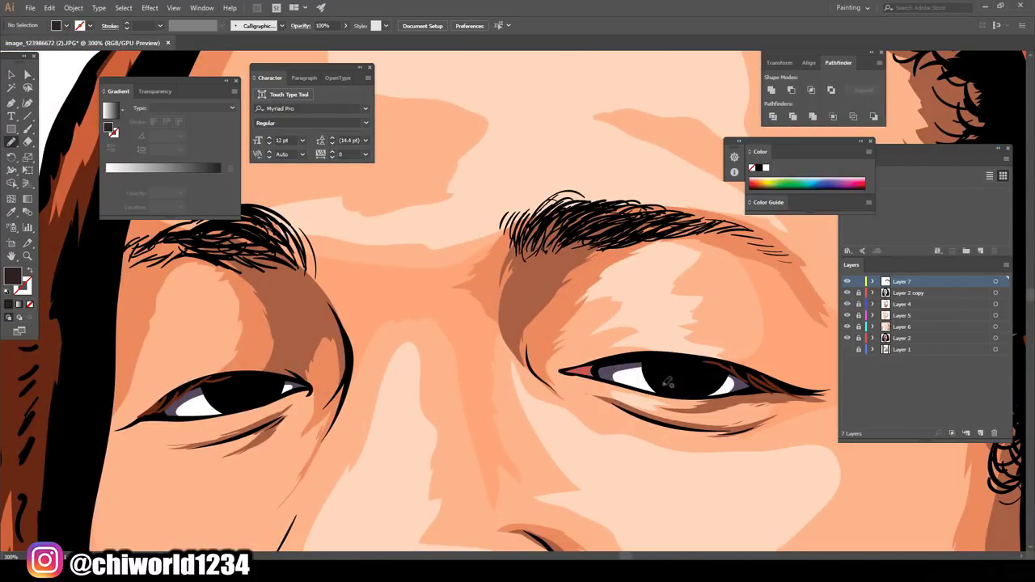
pyautogui.doubleClick(12, 276)
pyautogui.click(913, 336)
pyautogui.click(660, 369)
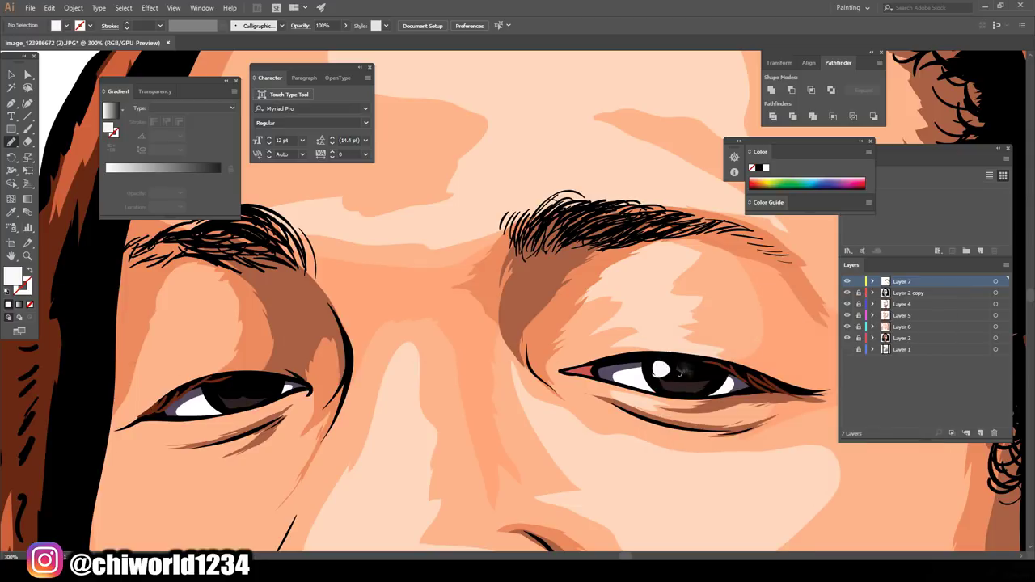
pyautogui.hotkey('ctrl', '0')
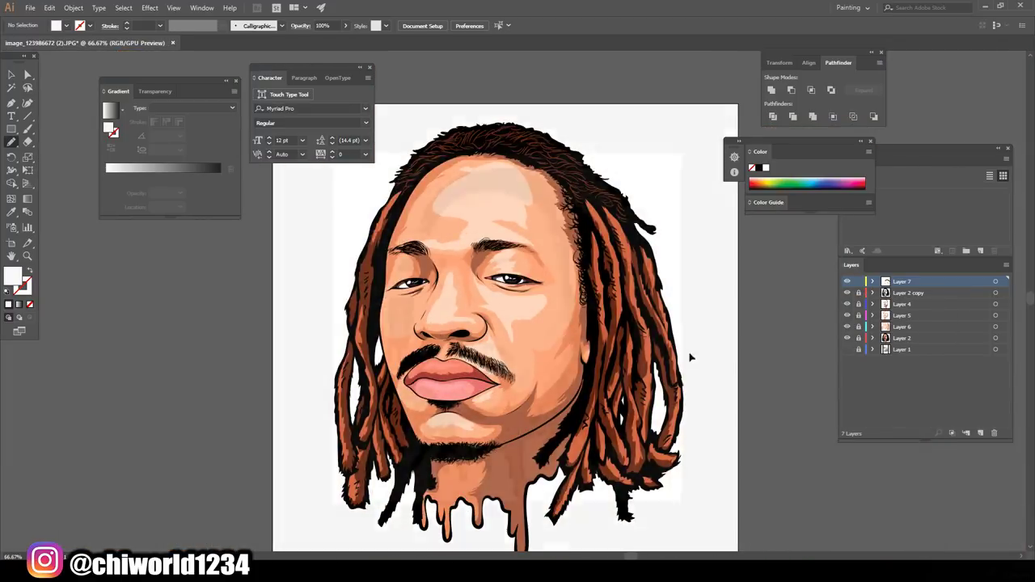